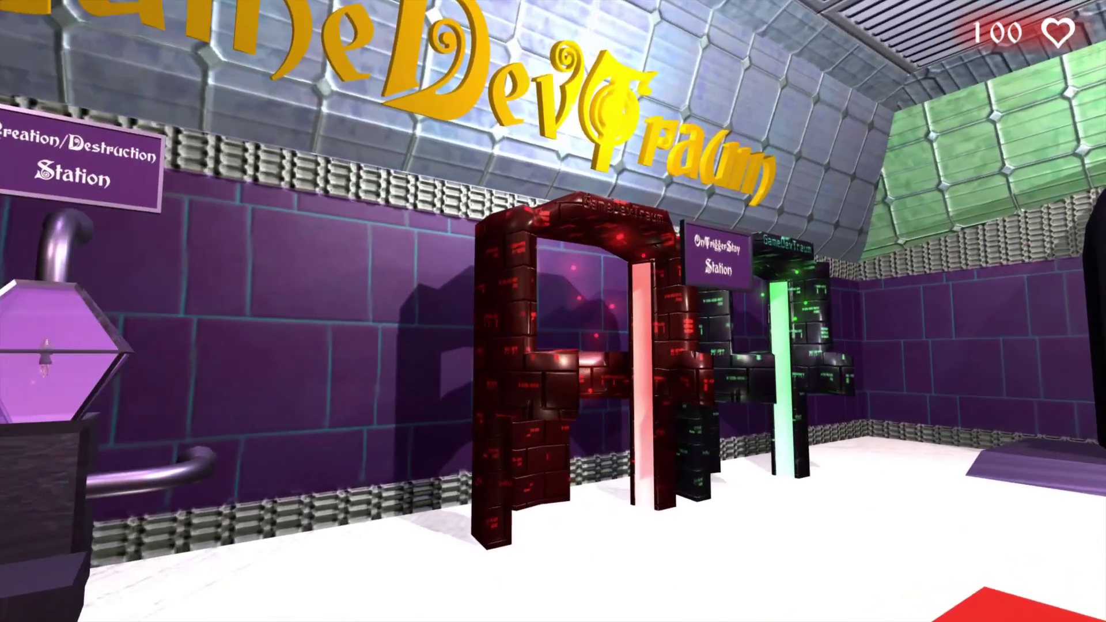
# Walk the player with WASD through the red damage and OnTriggerStay station arches, watching the health counter
pyautogui.press('s')
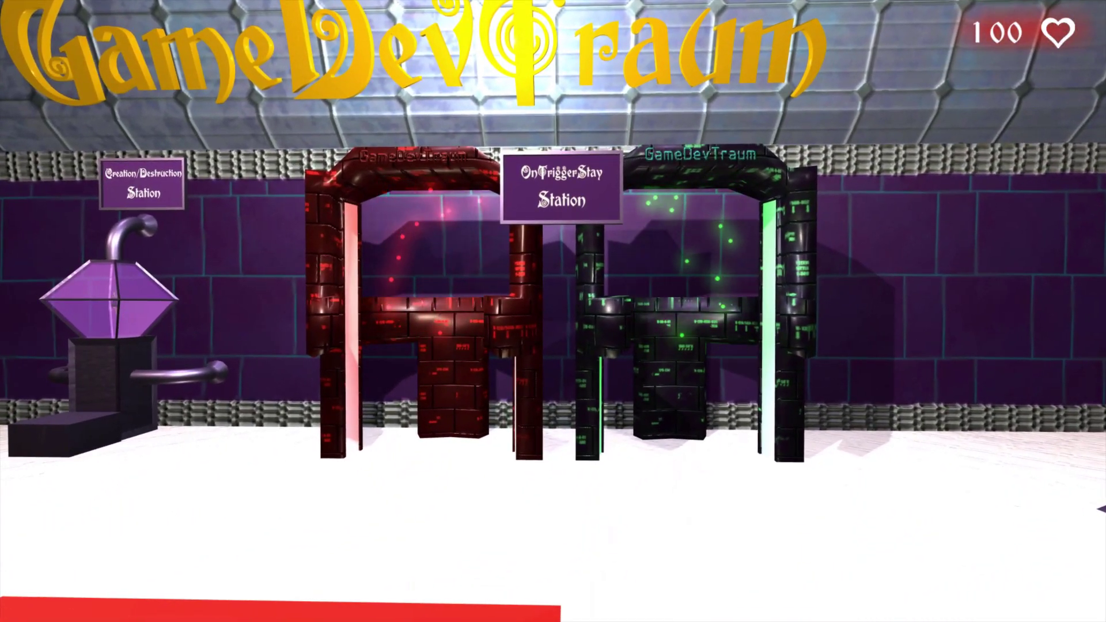
pyautogui.press('w')
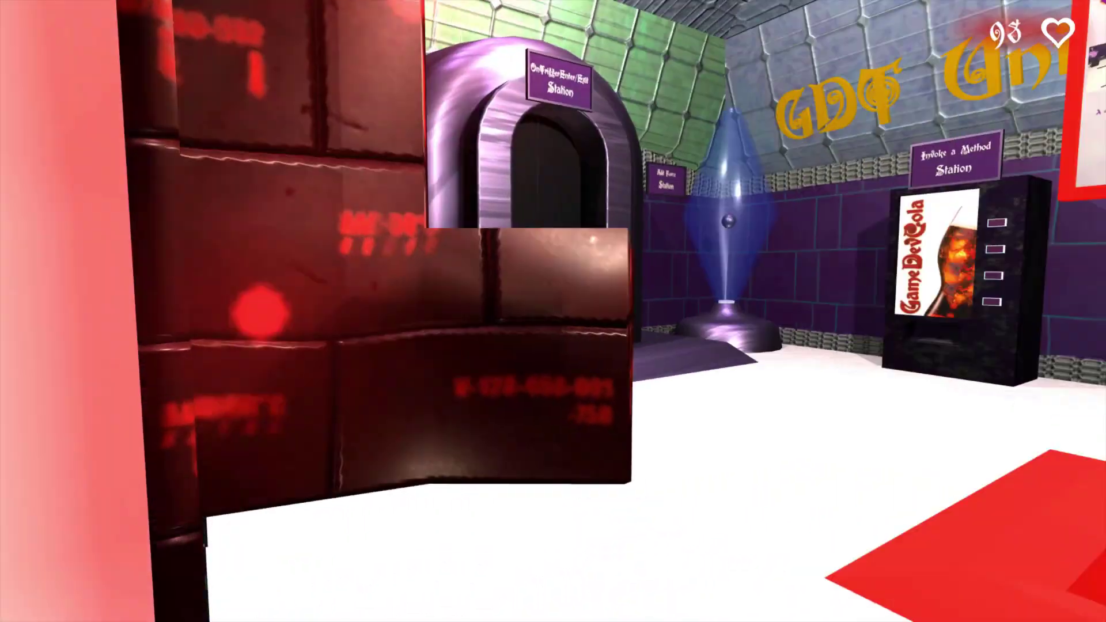
pyautogui.press('w')
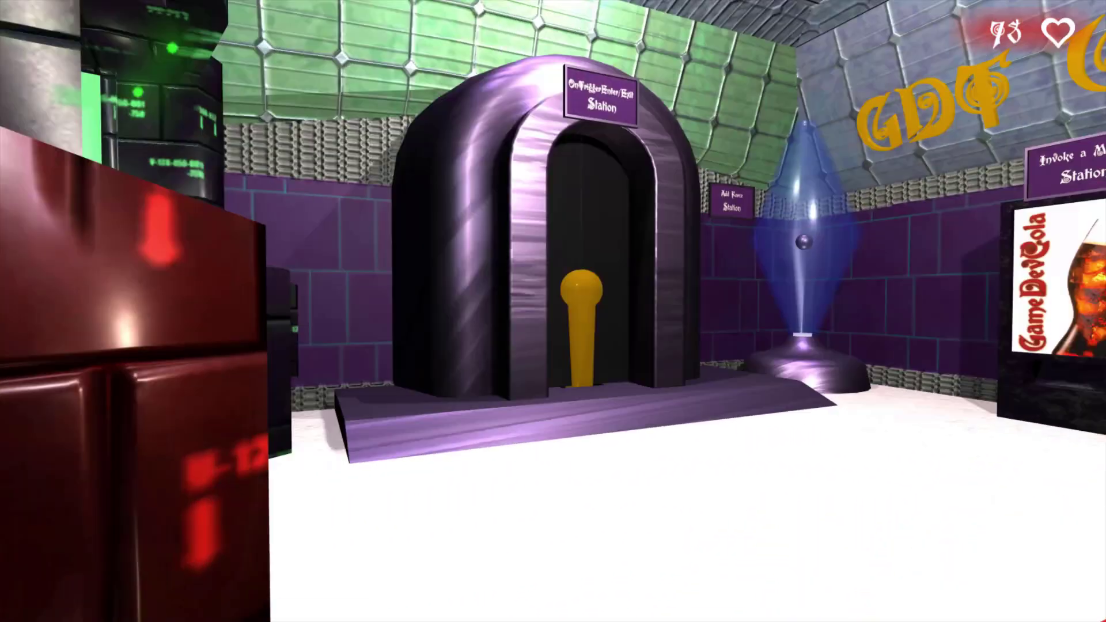
pyautogui.press('w')
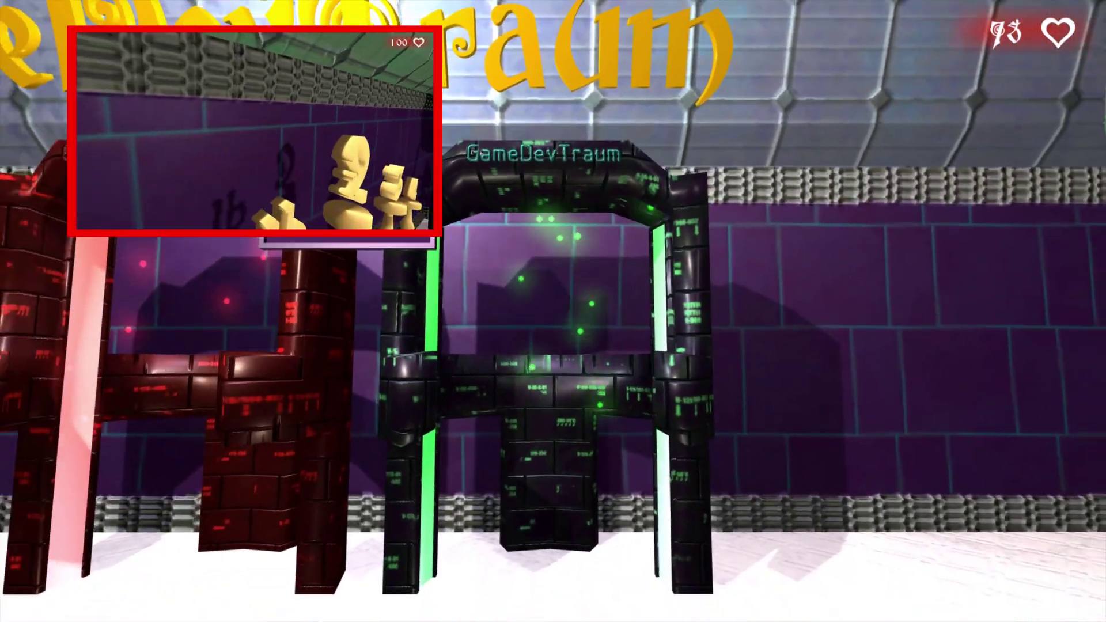
pyautogui.press('w')
pyautogui.press('s')
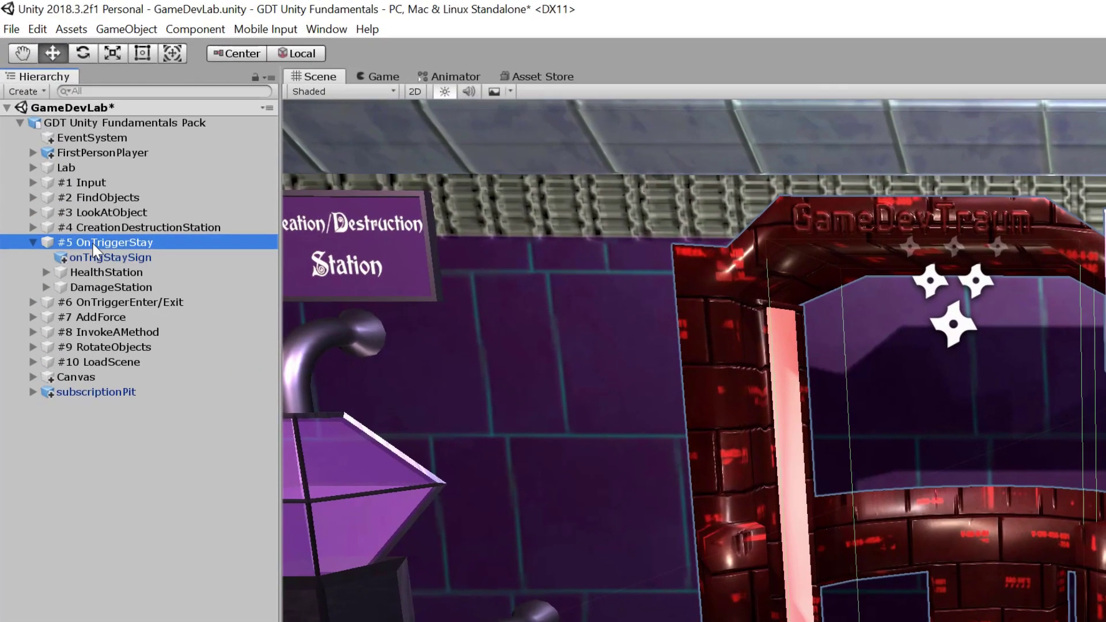
# Select the #5 OnTriggerStay group and inspect its HealthStation and DamageStation objects
pyautogui.click(607, 427)
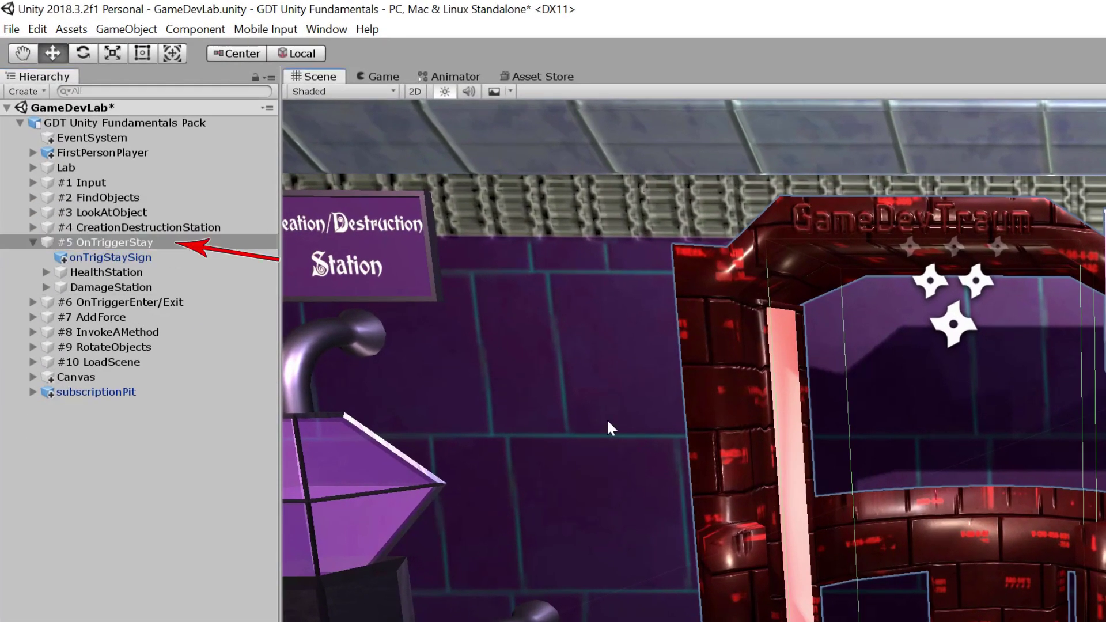
pyautogui.click(110, 244)
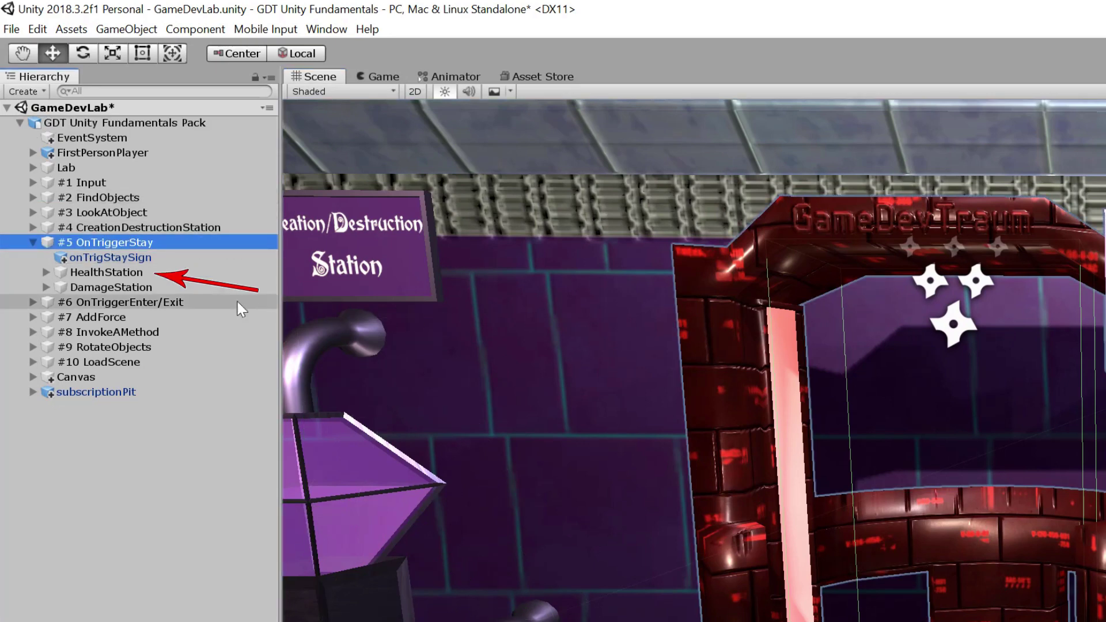
pyautogui.click(131, 269)
pyautogui.click(128, 287)
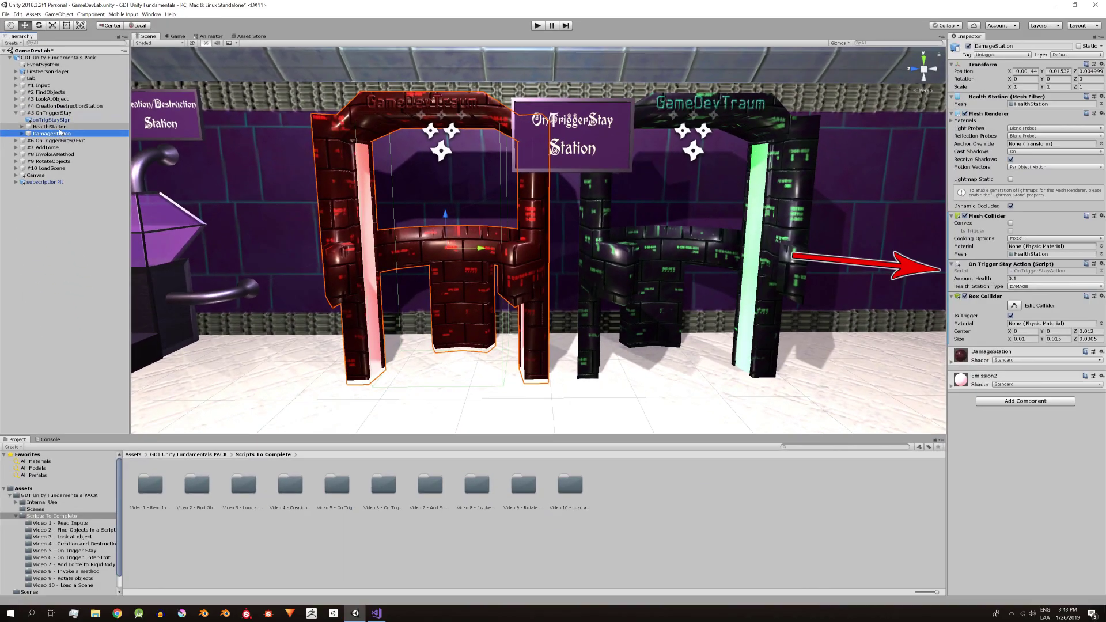
pyautogui.click(60, 129)
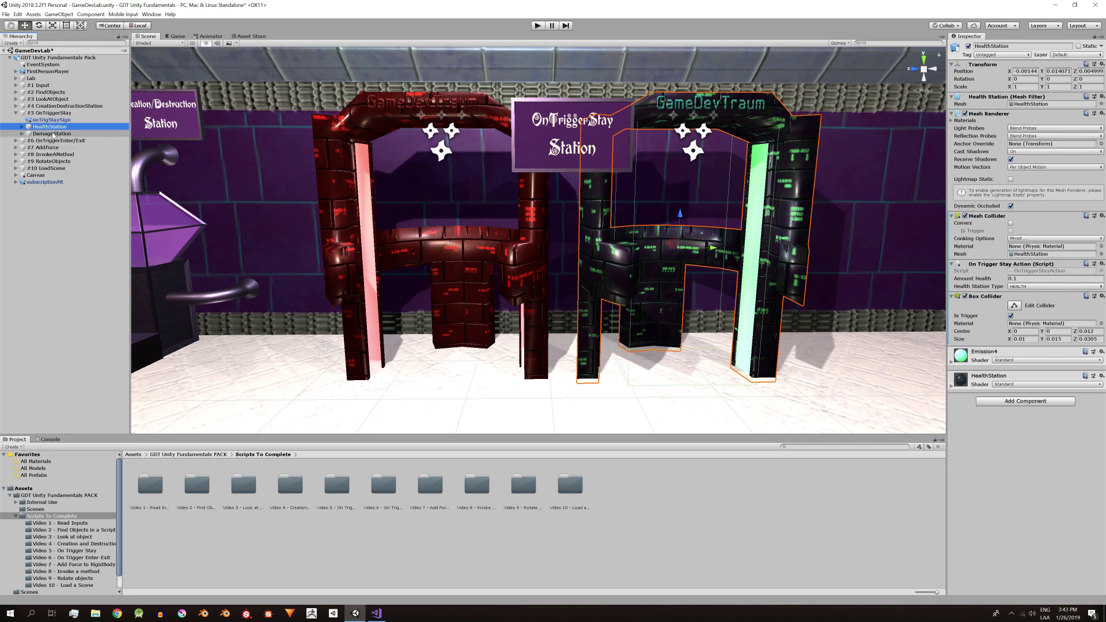
# Check DamageStation's Health Station Type options, then inspect FirstPersonPlayer's Health Simple component
pyautogui.press('Down')
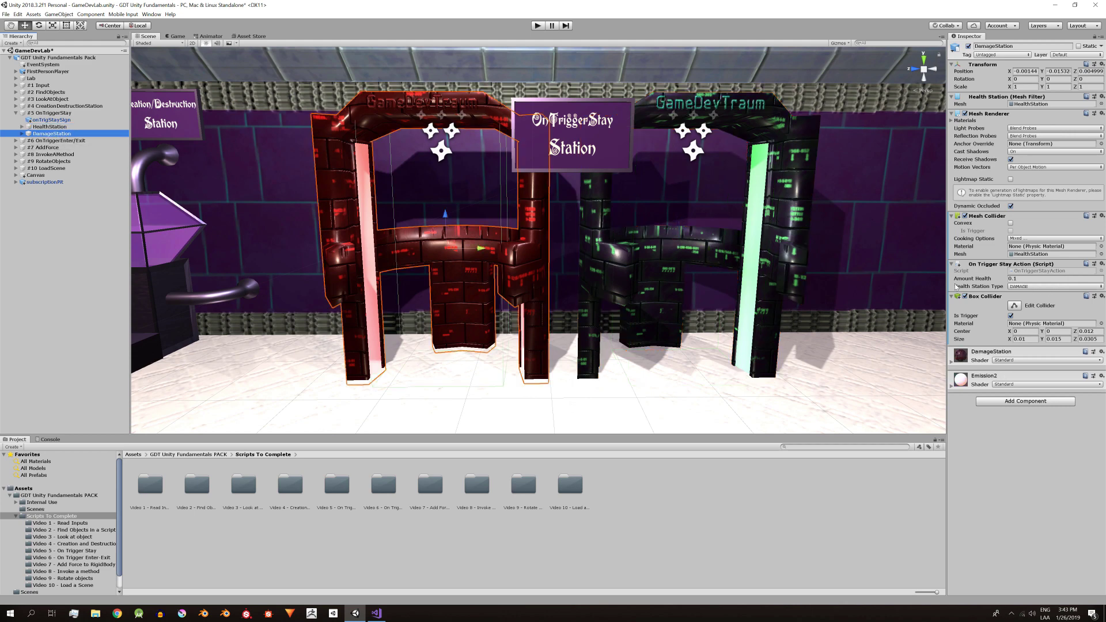
pyautogui.click(1018, 287)
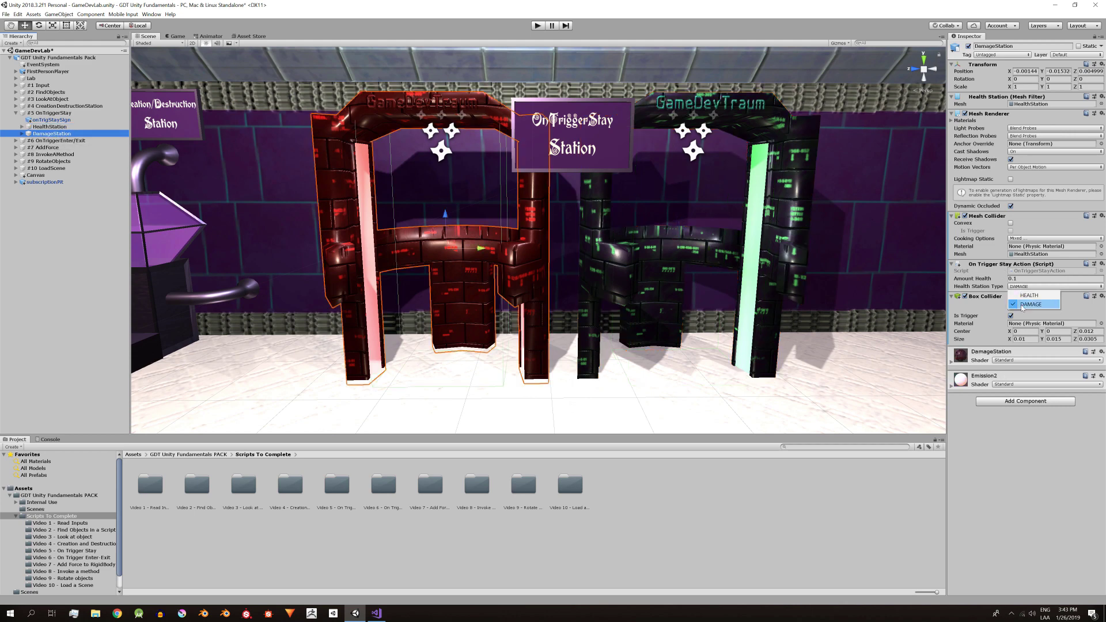
pyautogui.click(1048, 288)
pyautogui.click(55, 72)
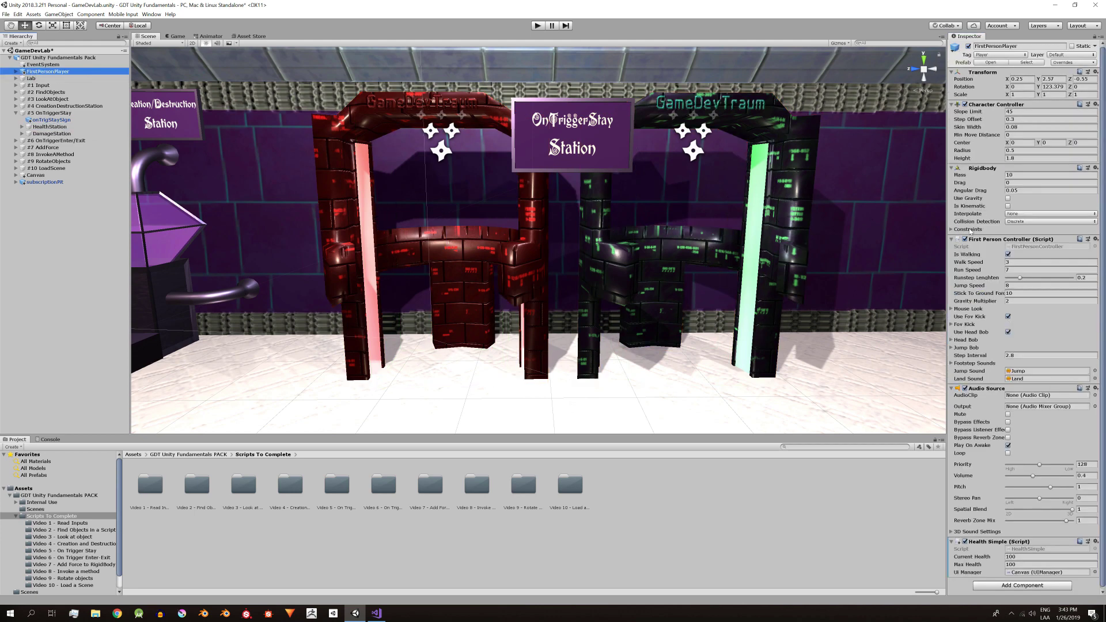
# Collapse First Person Controller and Audio Source so Health Simple stands out, then switch to Visual Studio
pyautogui.click(952, 239)
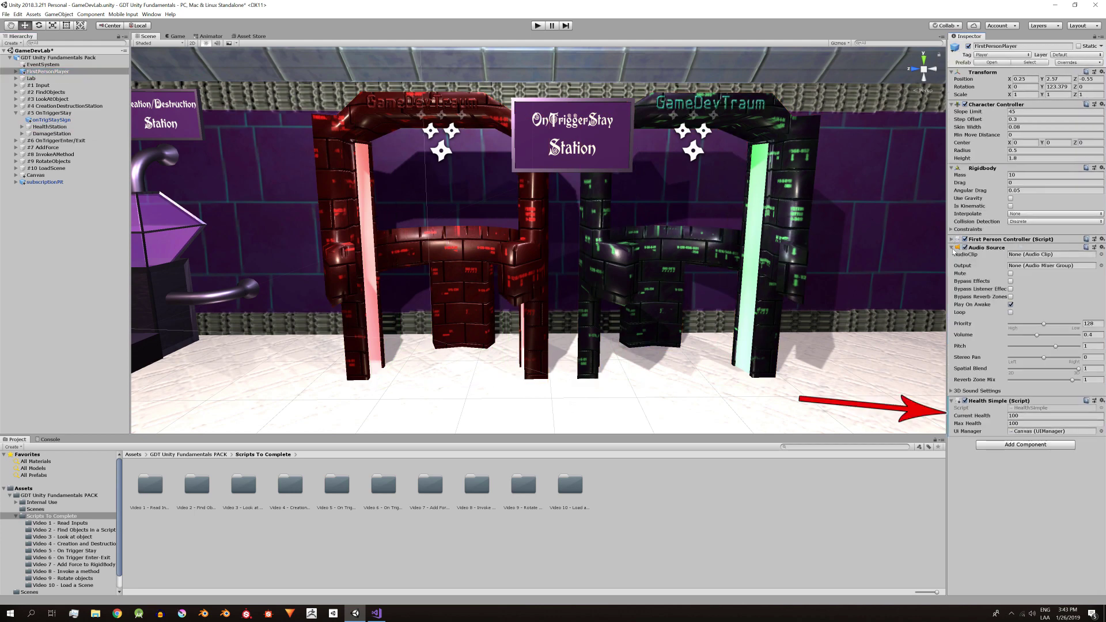
pyautogui.click(951, 248)
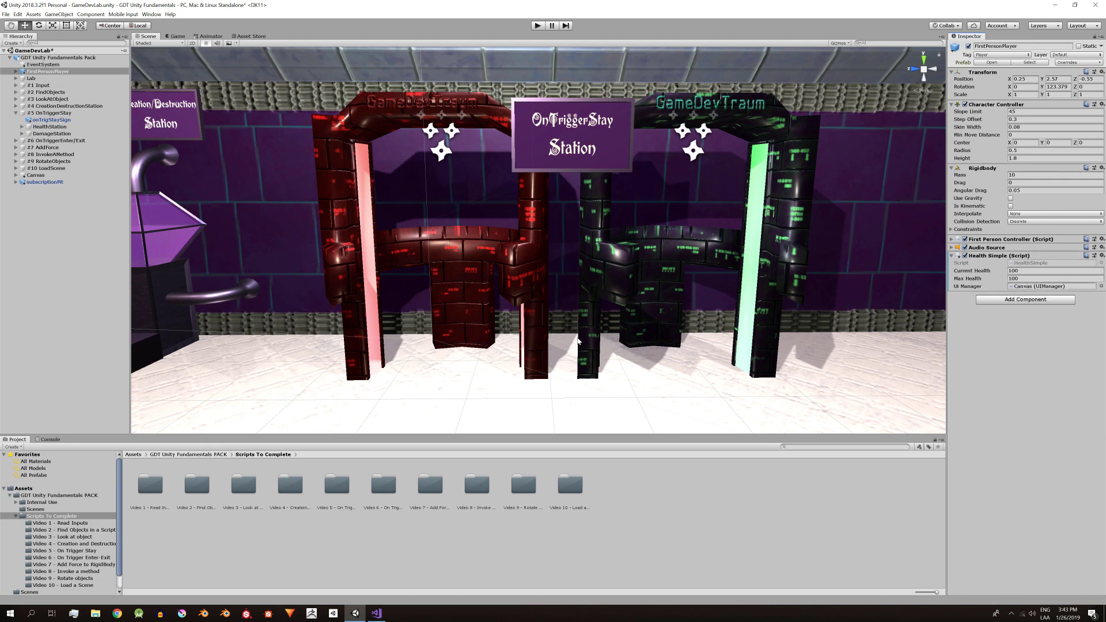
pyautogui.click(382, 617)
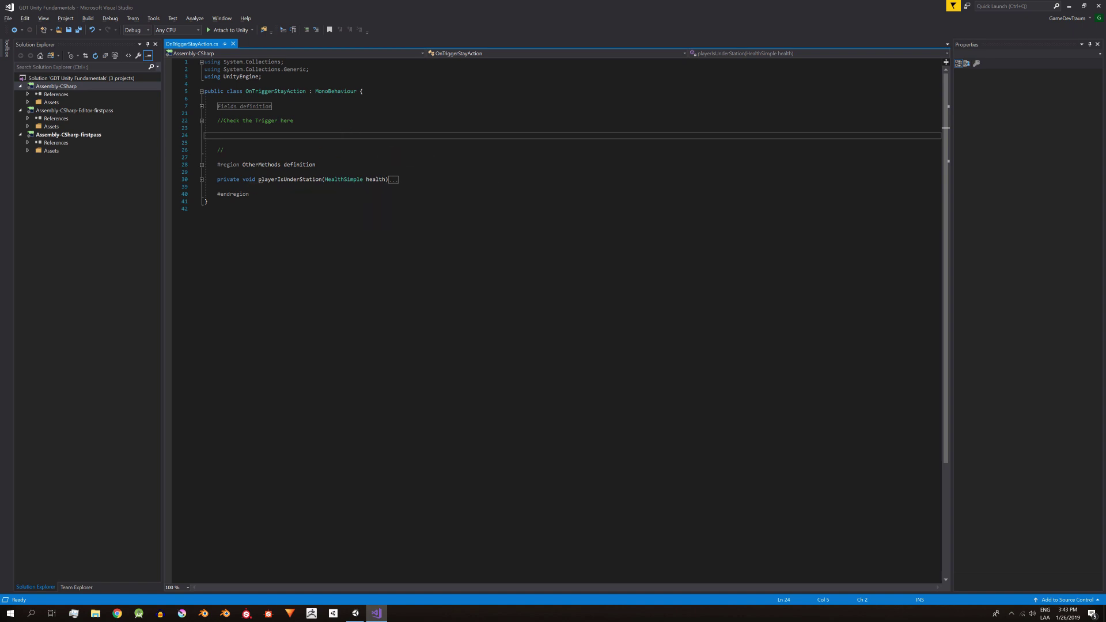
# Insert an OnTriggerStay(Collider other) method stub on line 24 via IntelliSense and open blank lines in its body
pyautogui.write('void')
pyautogui.write(' OnTrigger')
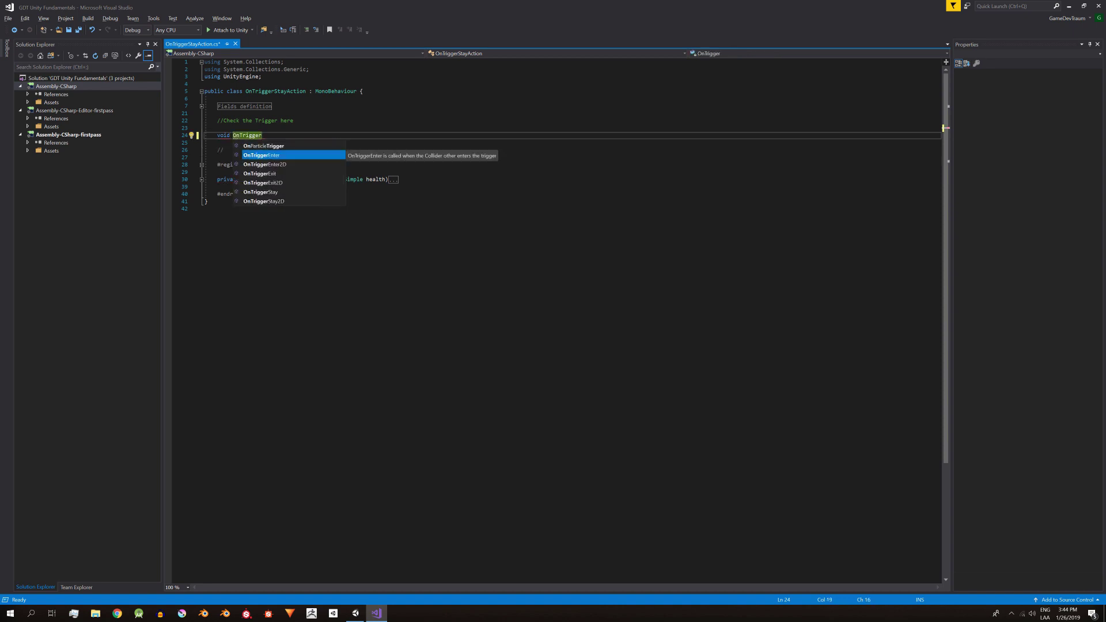
pyautogui.write('St')
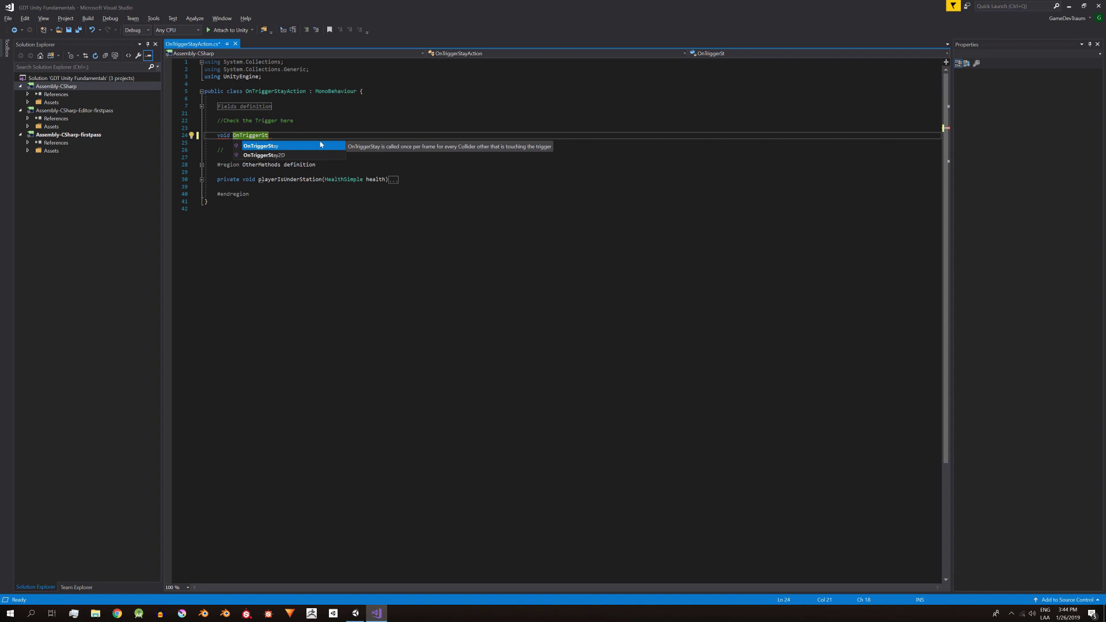
pyautogui.doubleClick(320, 144)
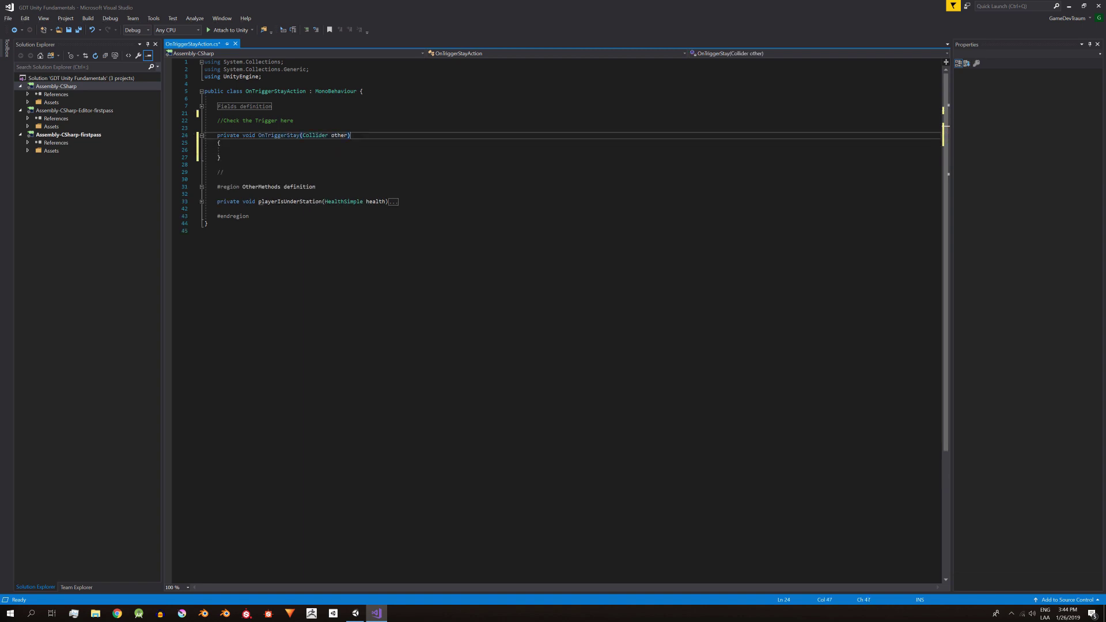
pyautogui.press('Down')
pyautogui.press('Down')
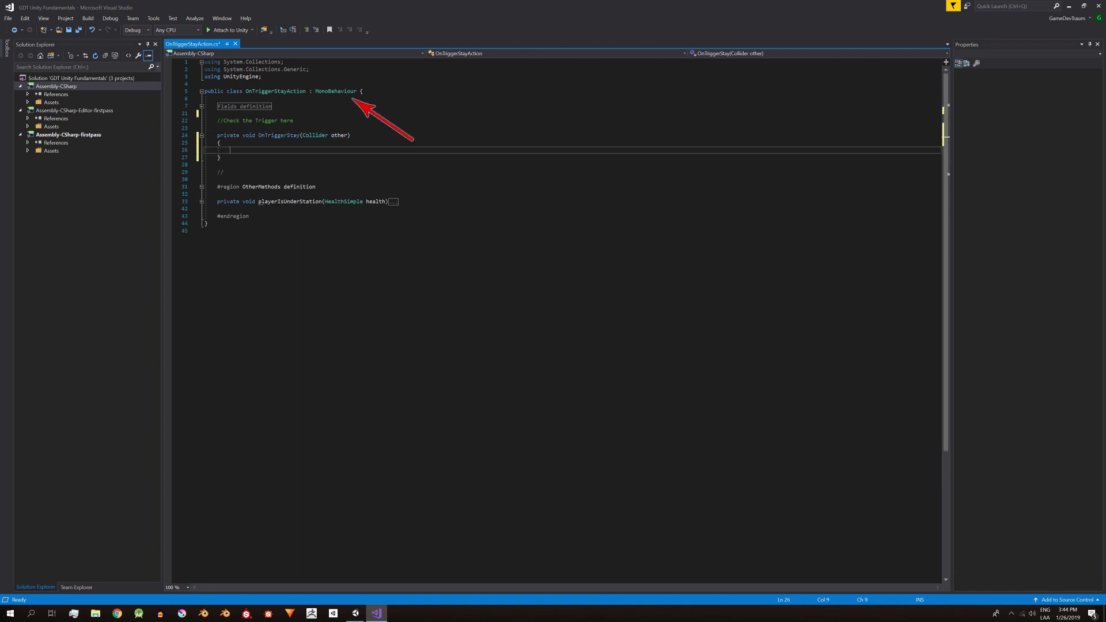
pyautogui.press('Return')
pyautogui.press('Return')
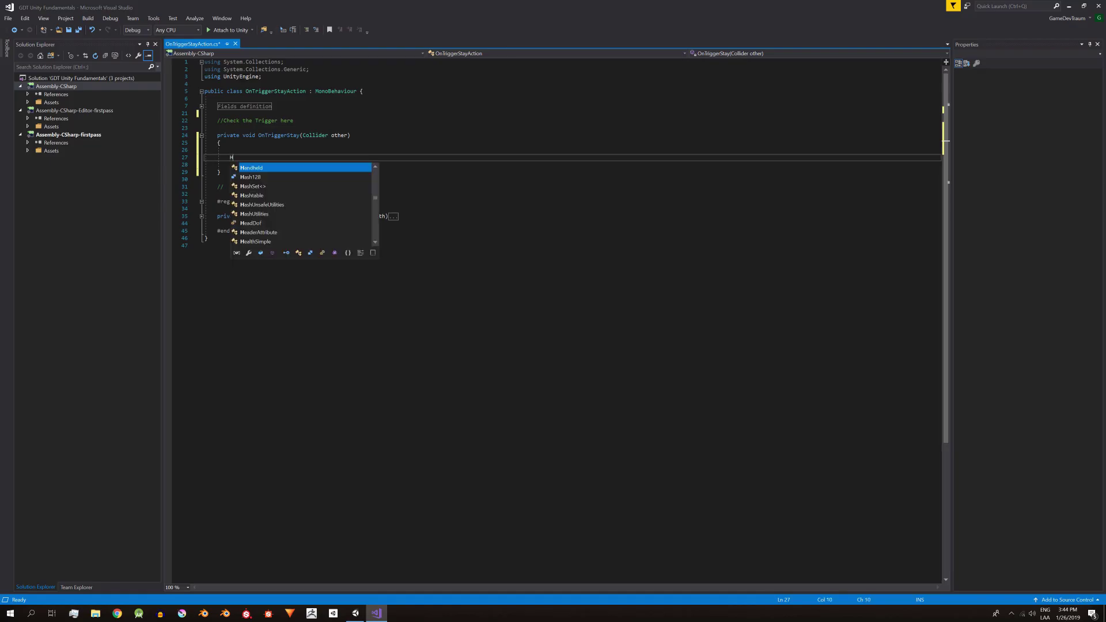
# Write HealthSimple health = other.transform.gameObject.GetComponent<HealthSimple>(); and save the script
pyautogui.write('ealt')
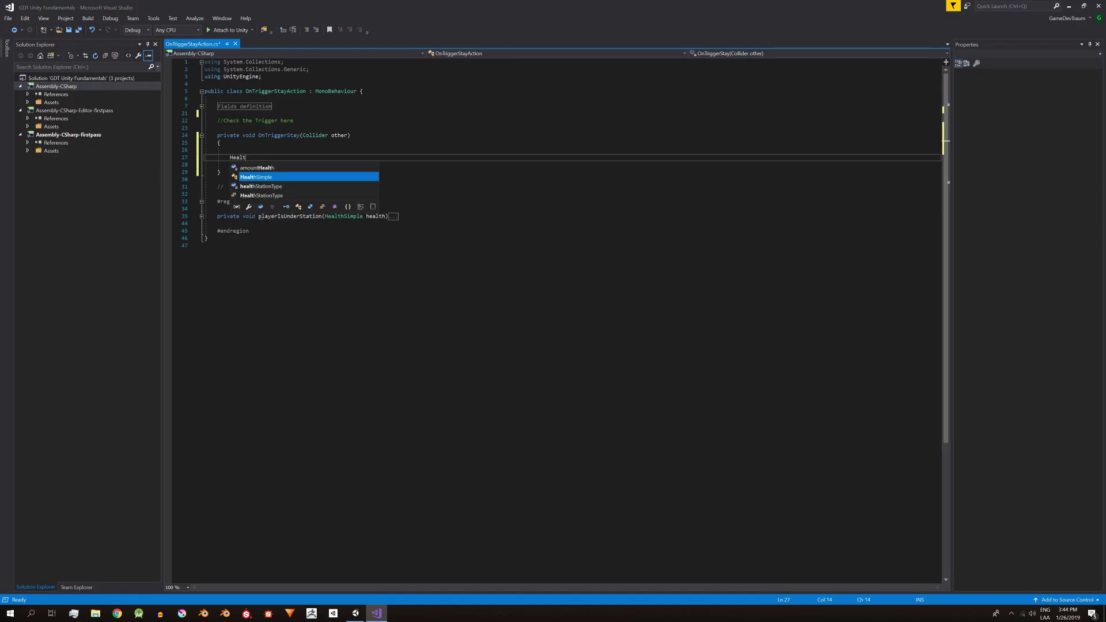
pyautogui.press('Tab')
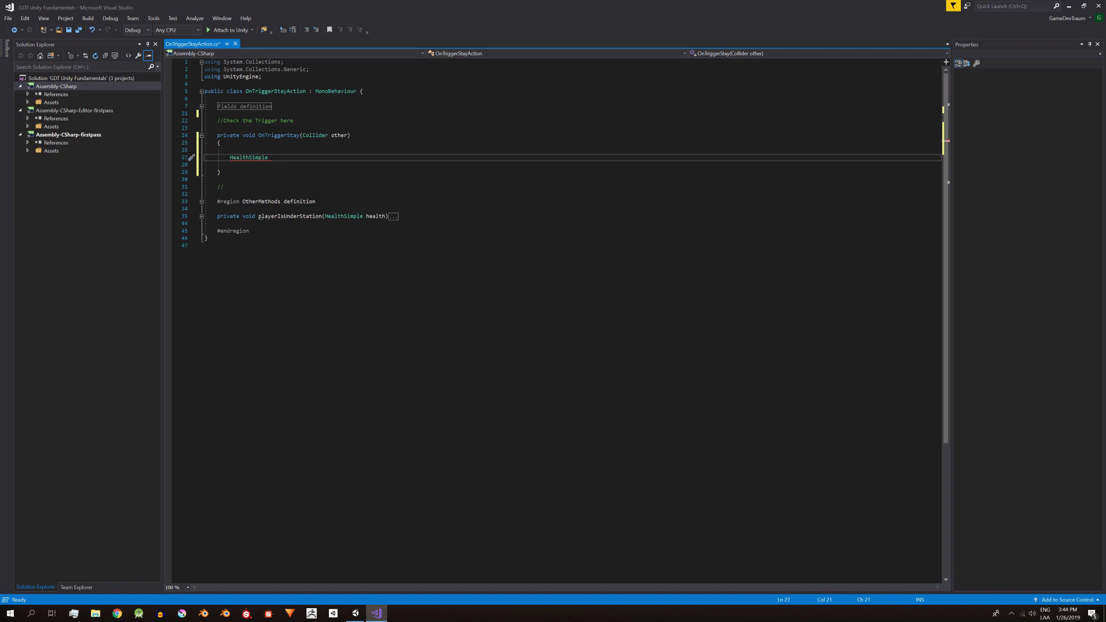
pyautogui.write(' health')
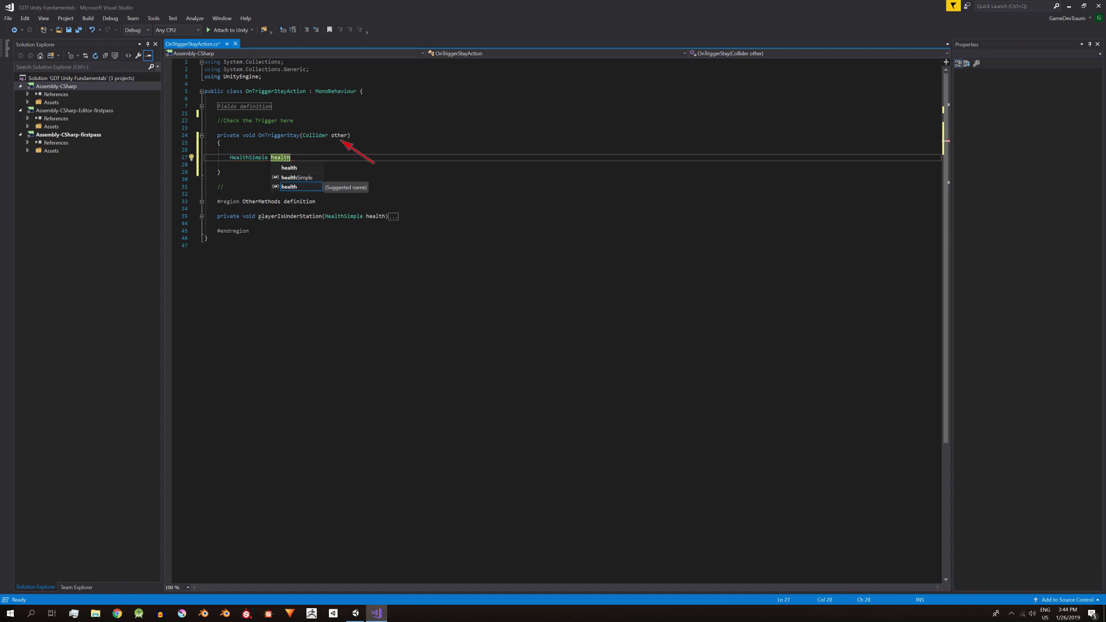
pyautogui.write('=other.')
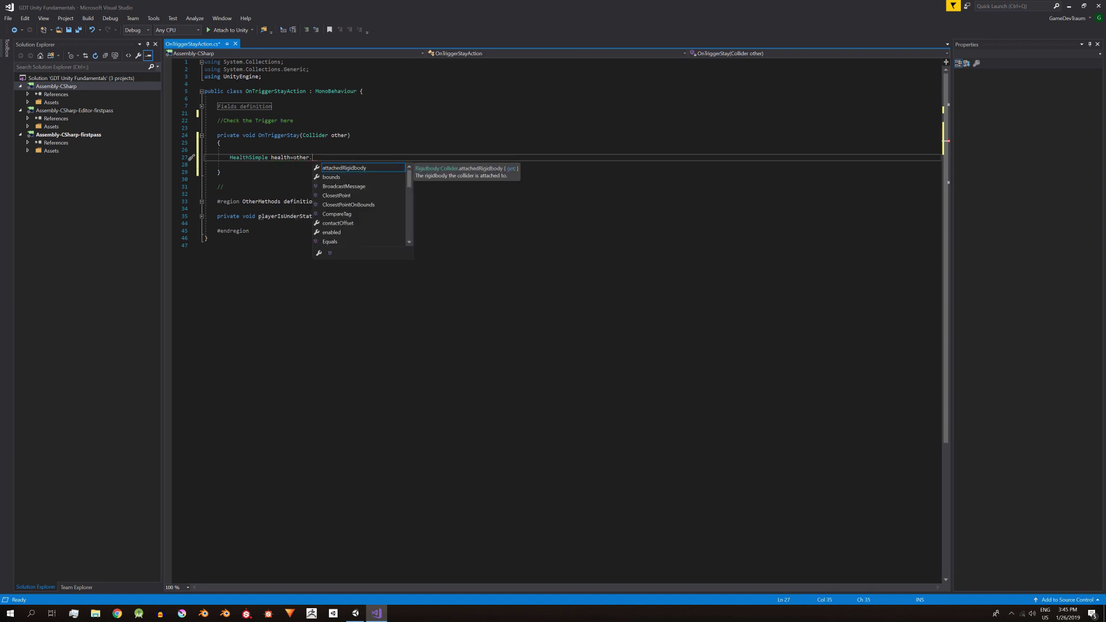
pyautogui.write('transform.gam')
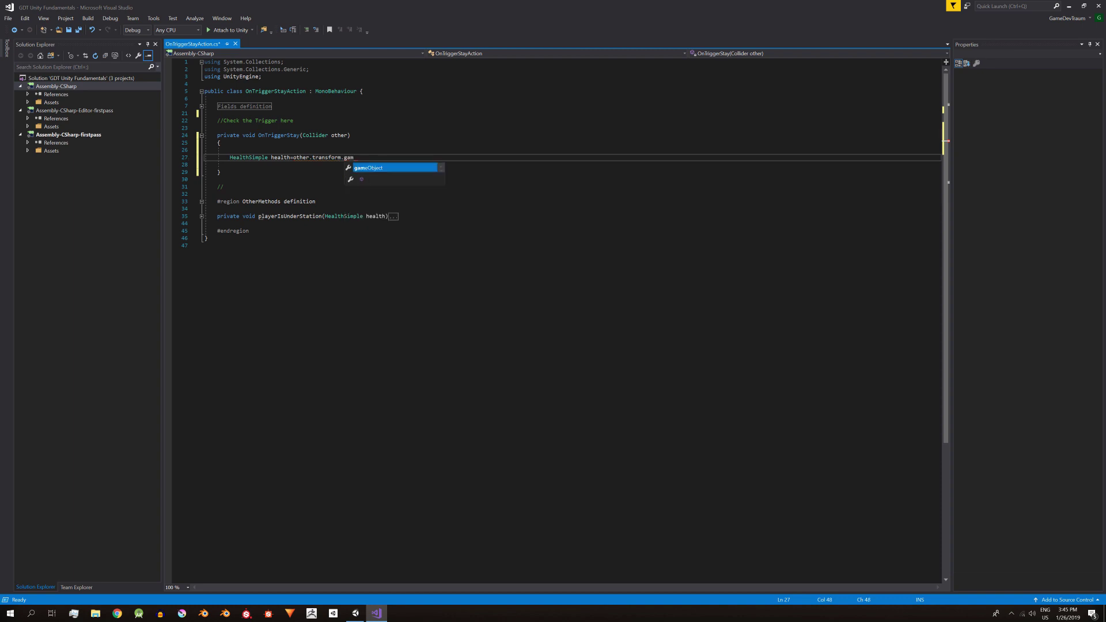
pyautogui.press('Tab')
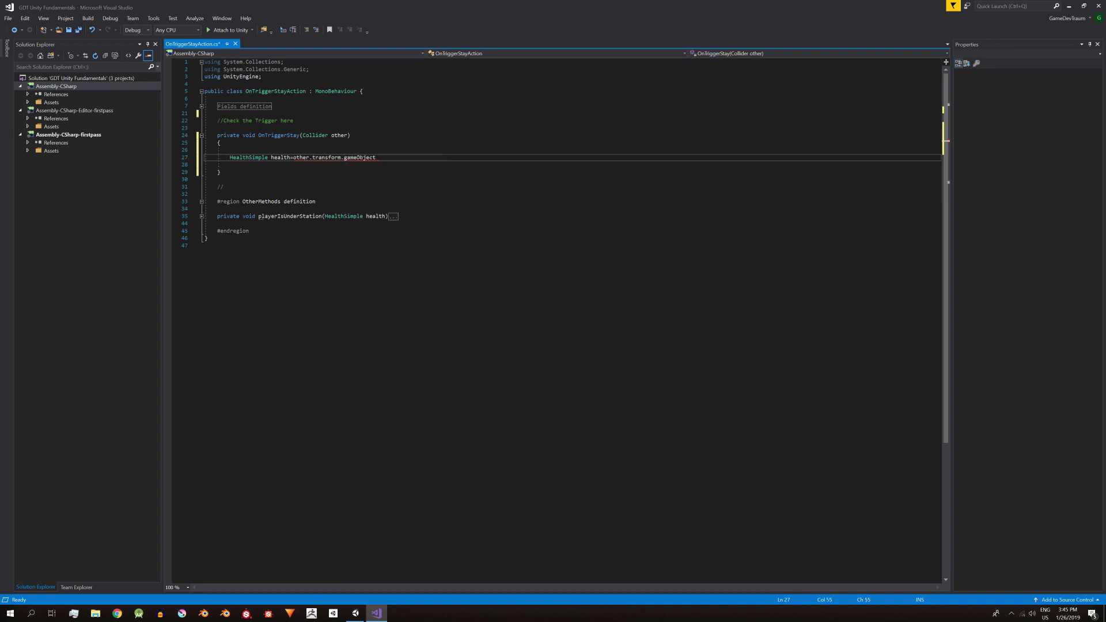
pyautogui.write('.Get')
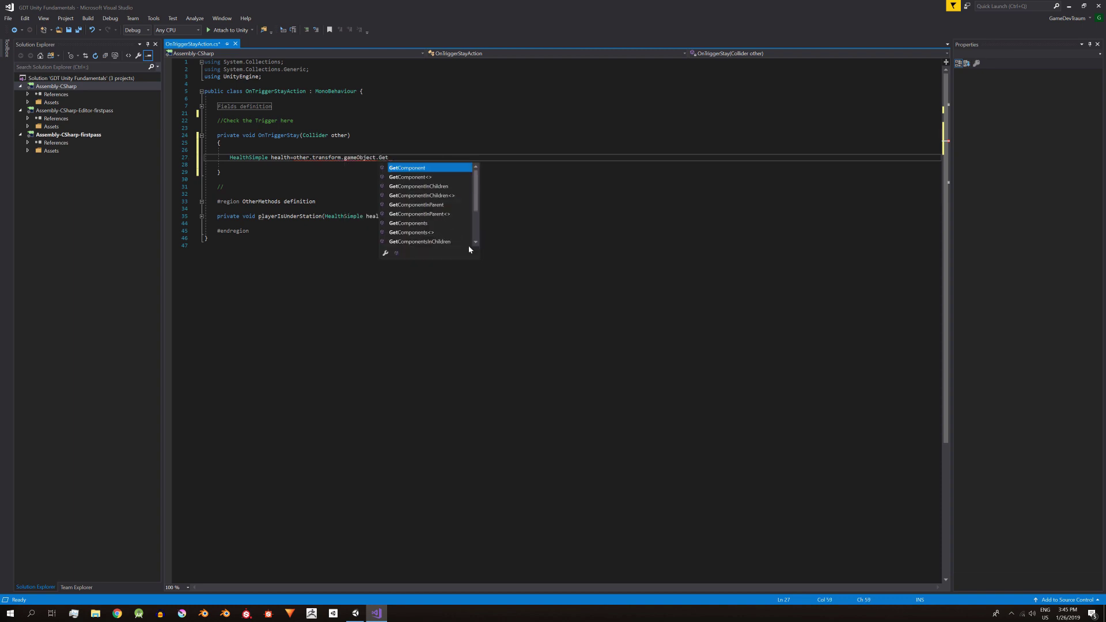
pyautogui.write('Com')
pyautogui.press('Tab')
pyautogui.write('<H')
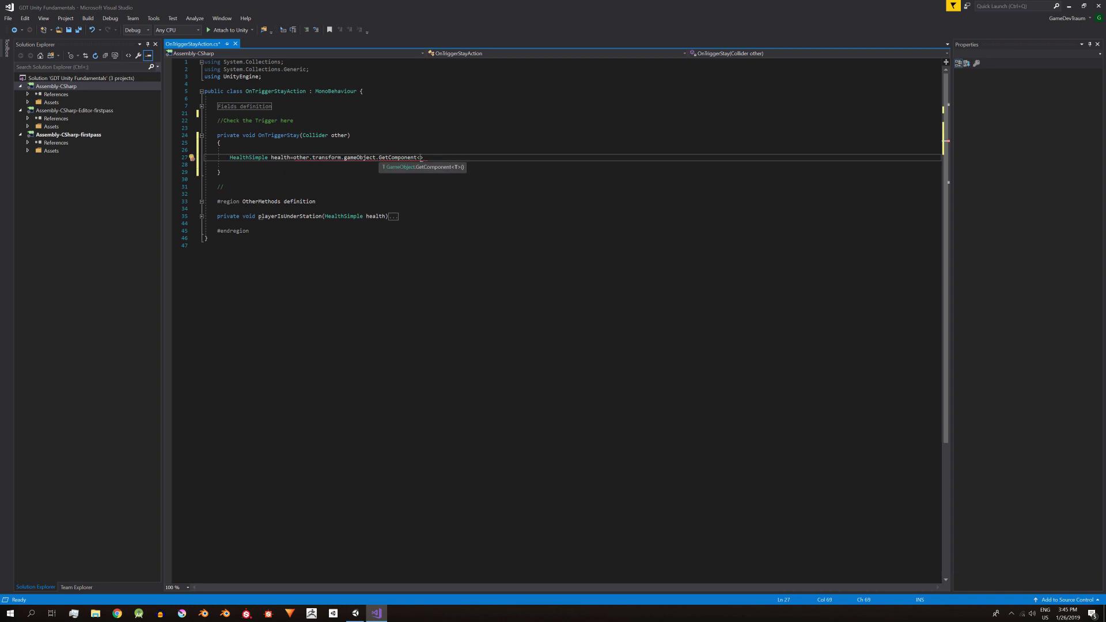
pyautogui.write('ealt')
pyautogui.press('Tab')
pyautogui.write('>')
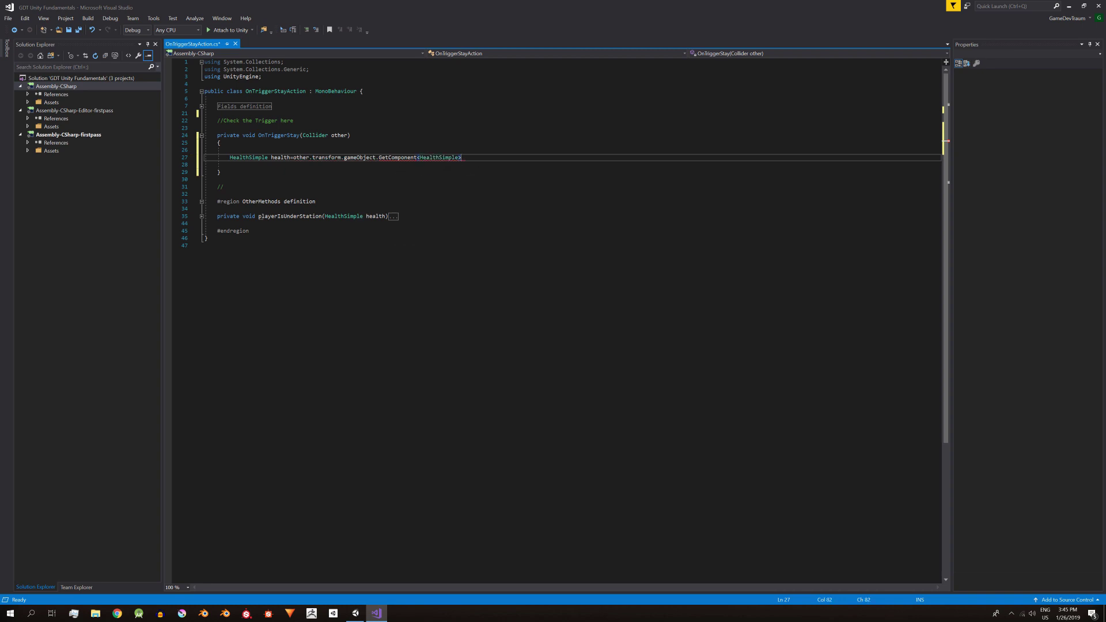
pyautogui.write('();')
pyautogui.hotkey('ctrl', 's')
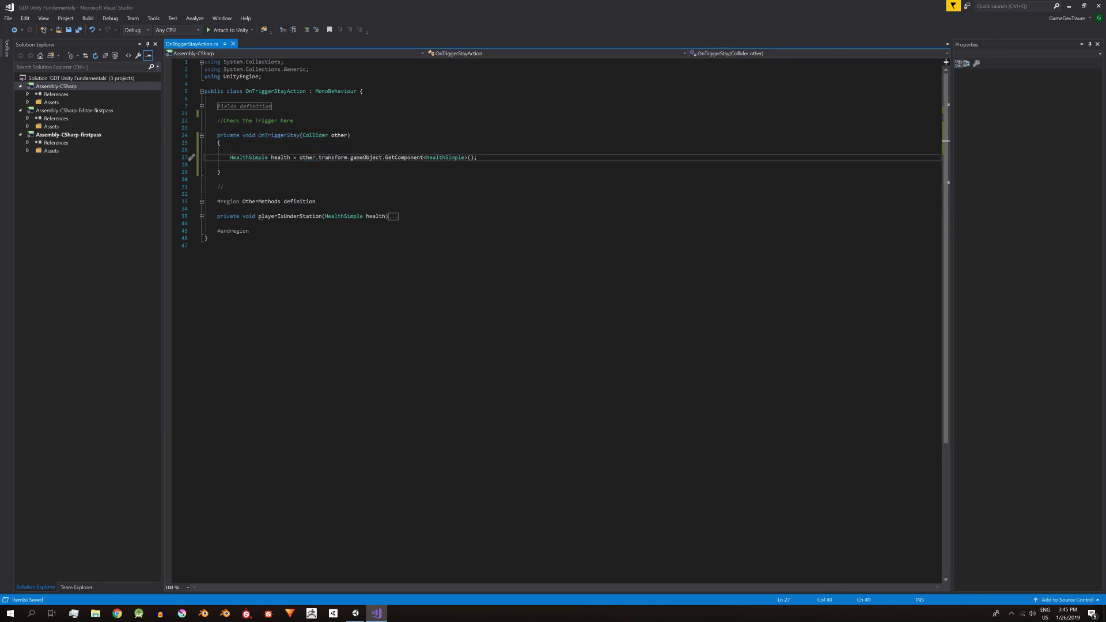
# Place the cursor at the end of the GetComponent line on line 27
pyautogui.doubleClick(358, 157)
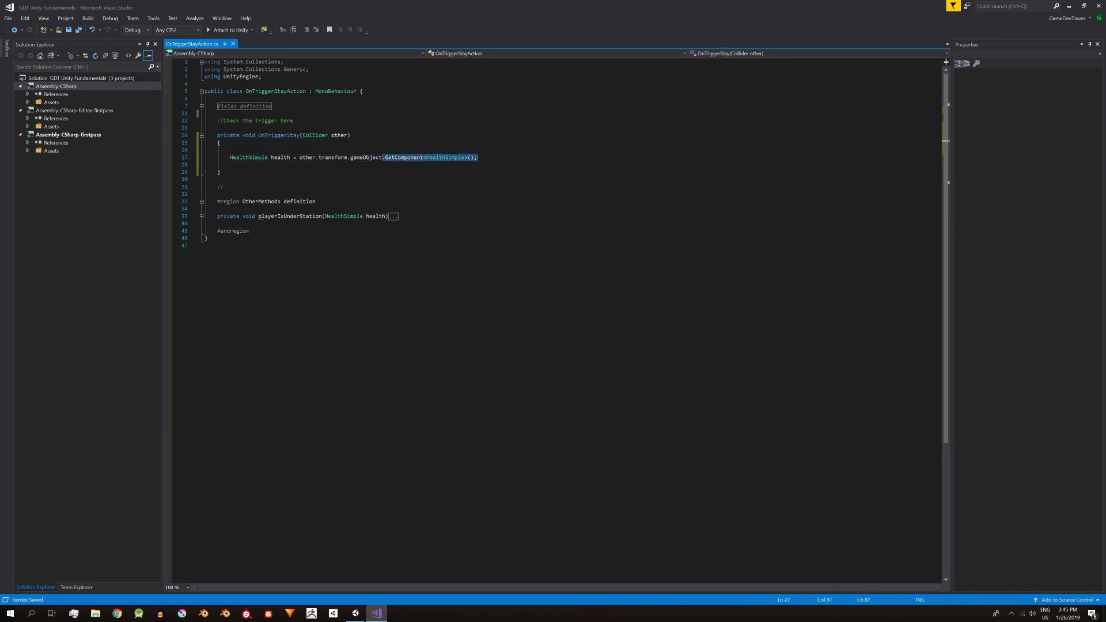
pyautogui.press('End')
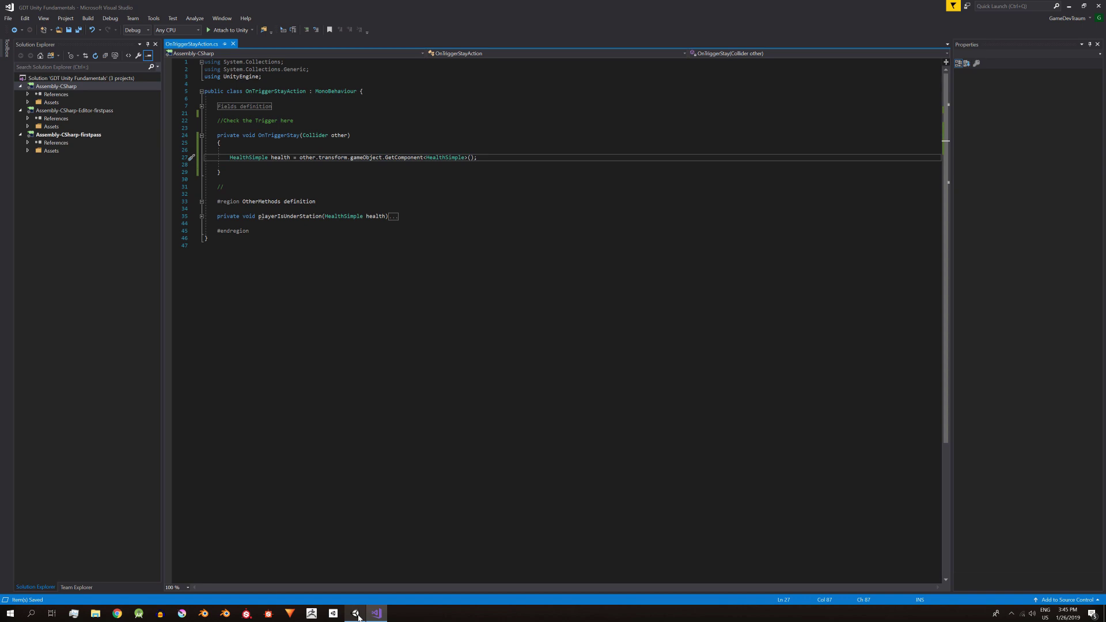
pyautogui.click(357, 617)
pyautogui.click(312, 157)
pyautogui.click(230, 165)
# Below line 27, add if(health != null) { playerIsUnderStation(health); } and save
pyautogui.press('Return')
pyautogui.press('Return')
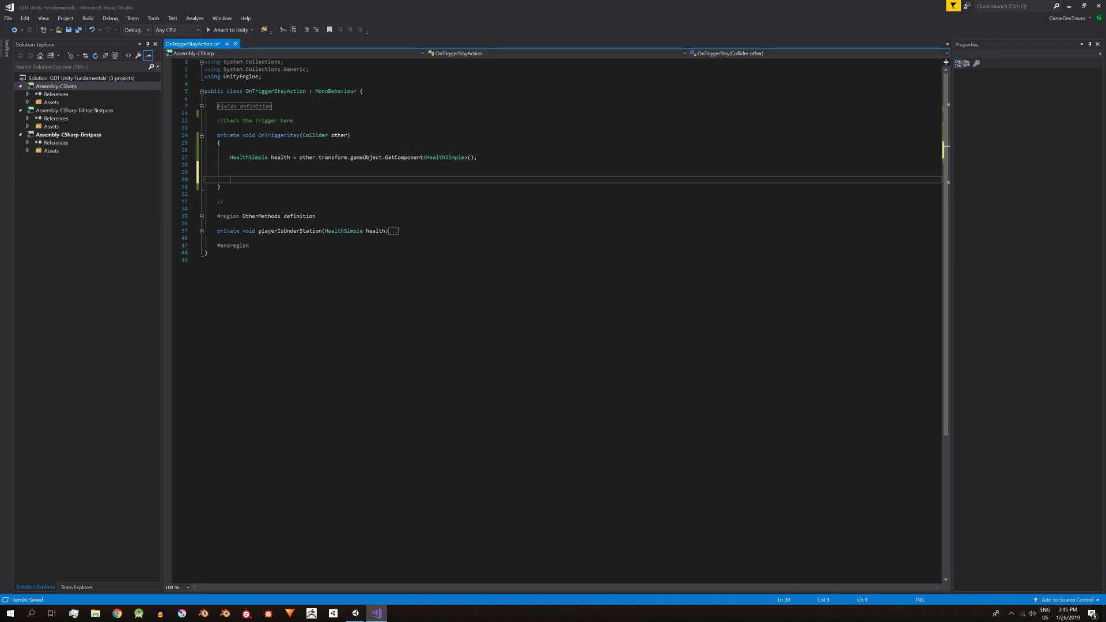
pyautogui.press('Up')
pyautogui.write('if(')
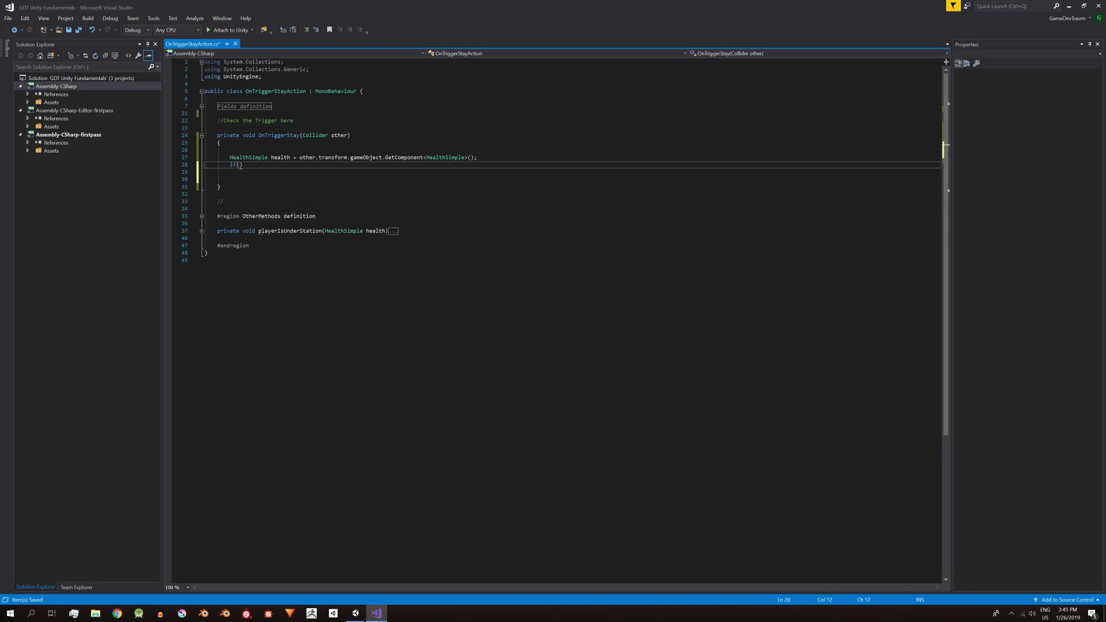
pyautogui.write('health')
pyautogui.write(' != null)')
pyautogui.press('Return')
pyautogui.write('{')
pyautogui.press('Return')
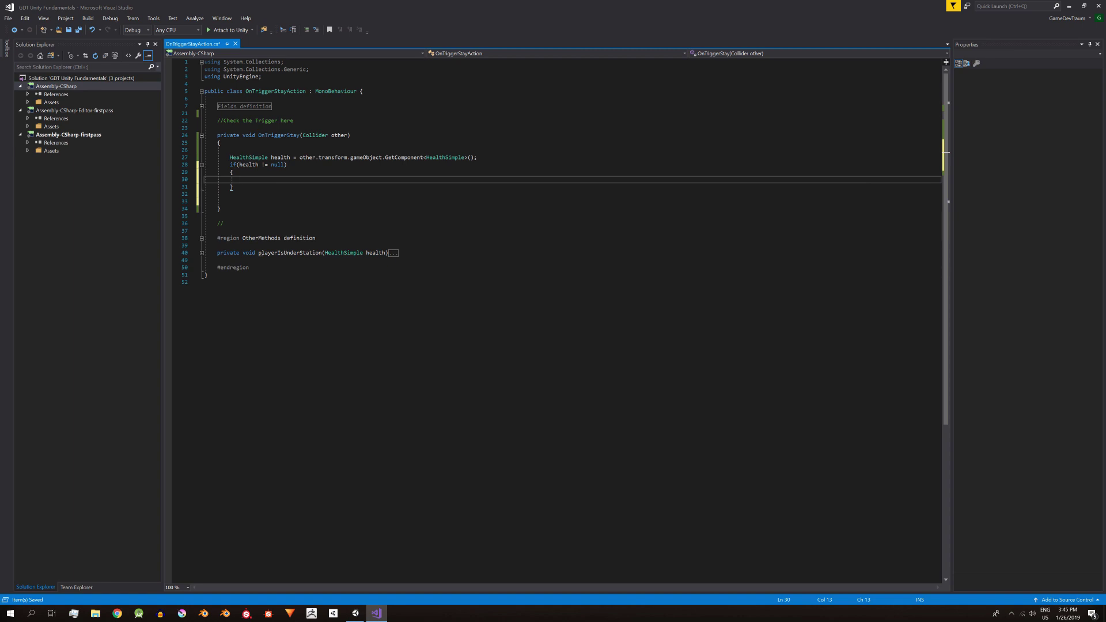
pyautogui.write('playerIsUnderStation')
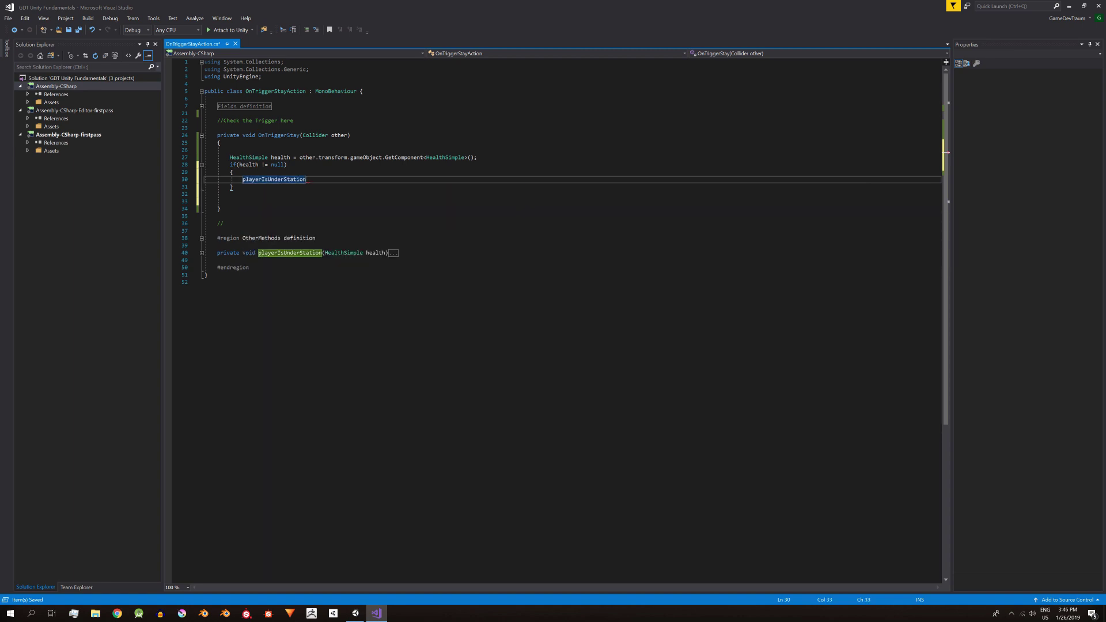
pyautogui.write('(')
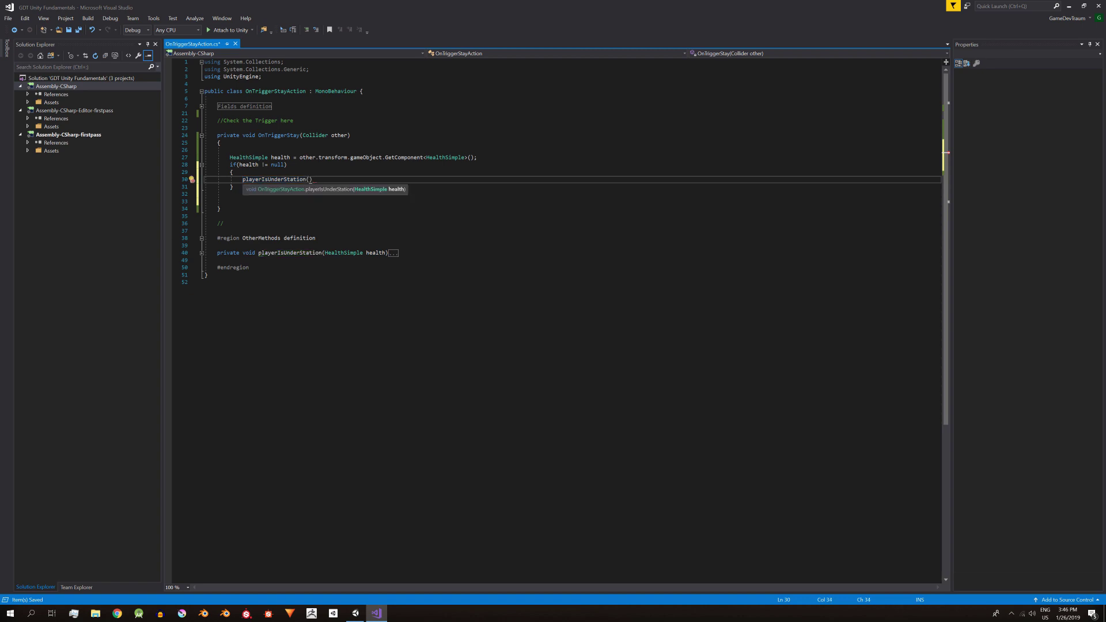
pyautogui.write('health);')
pyautogui.hotkey('ctrl', 's')
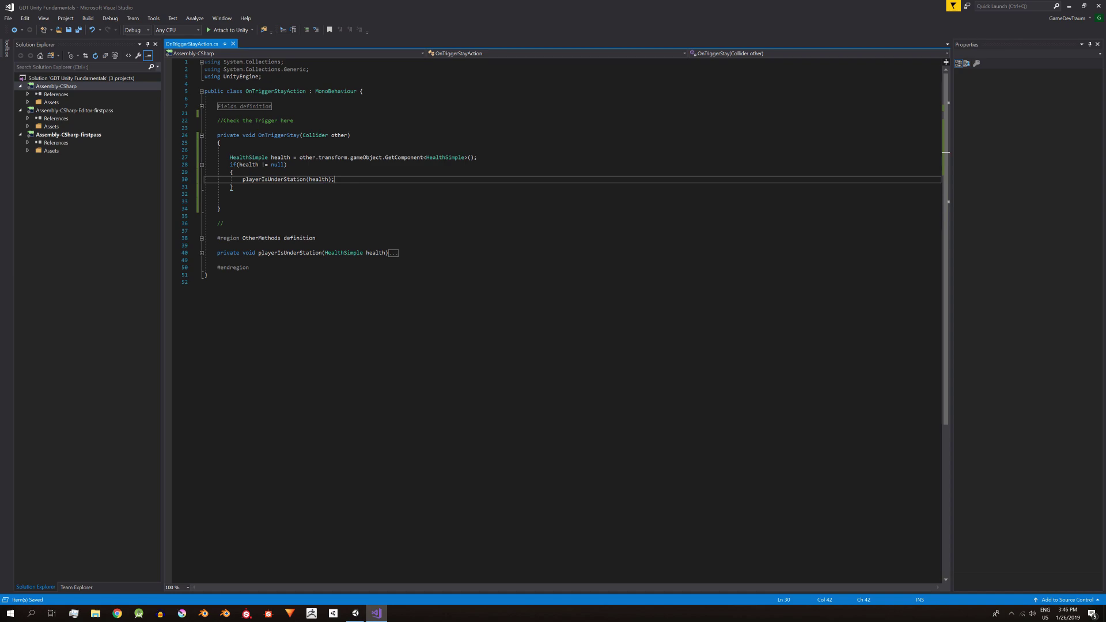
# Back in Unity, select #5 OnTriggerStay, show the Console, and enter Play mode
pyautogui.click(355, 613)
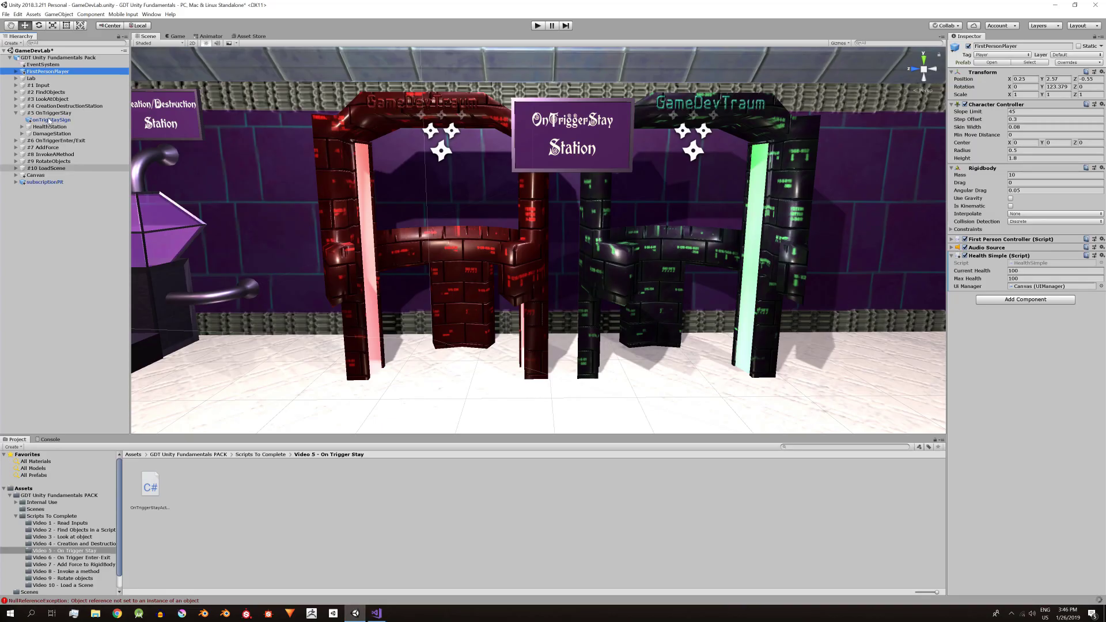
pyautogui.click(52, 113)
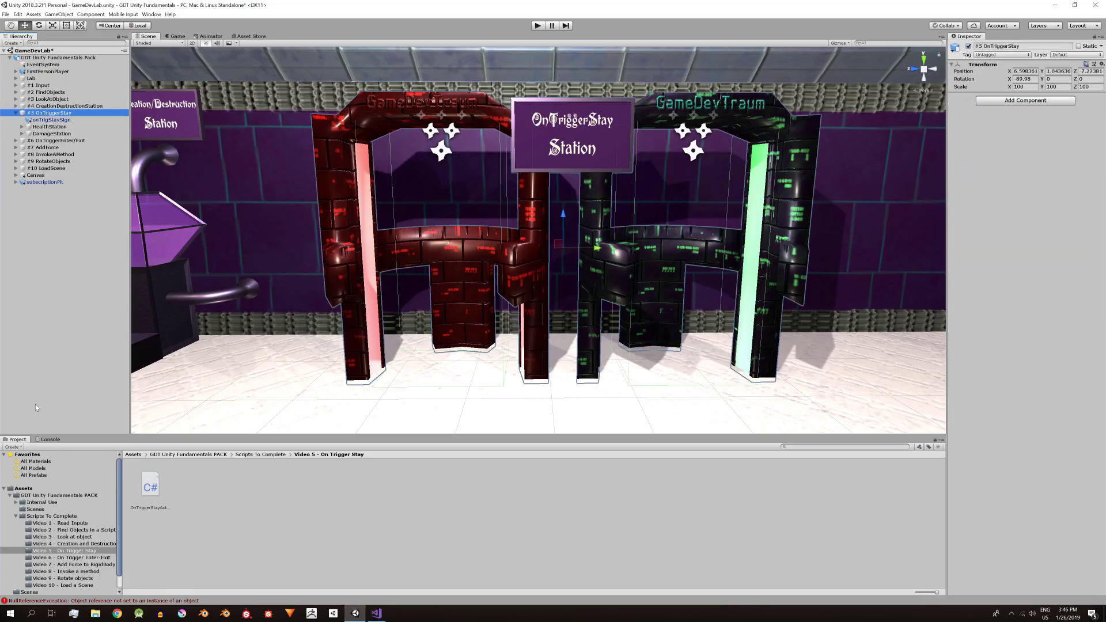
pyautogui.click(51, 439)
pyautogui.click(537, 25)
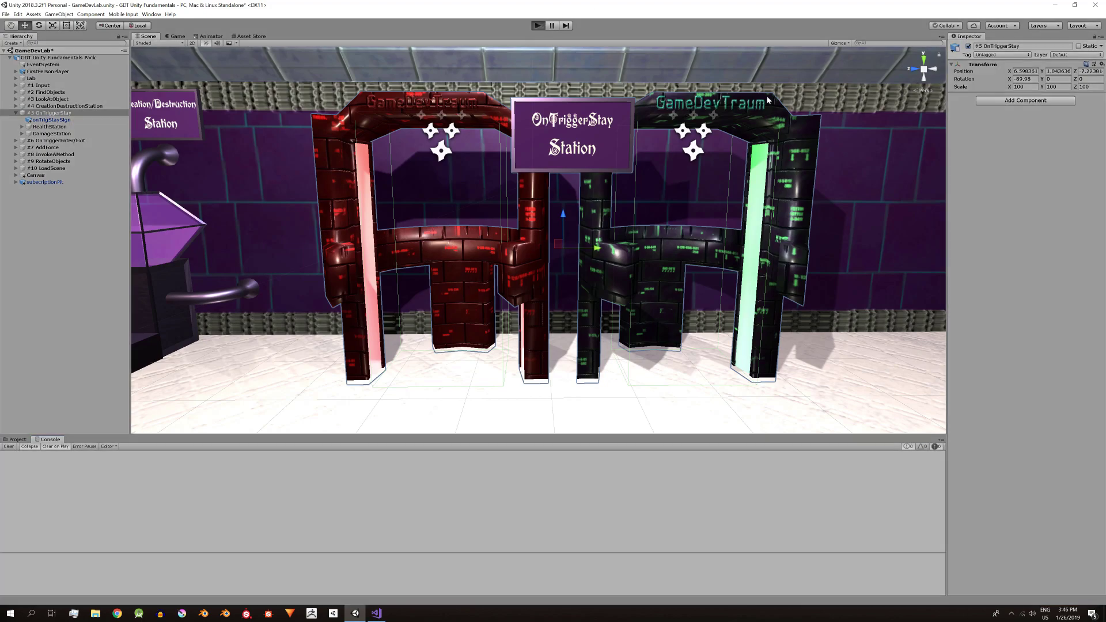
# Walk the player forward and back around the red arch and subscribe sign to test health changes
pyautogui.press('w')
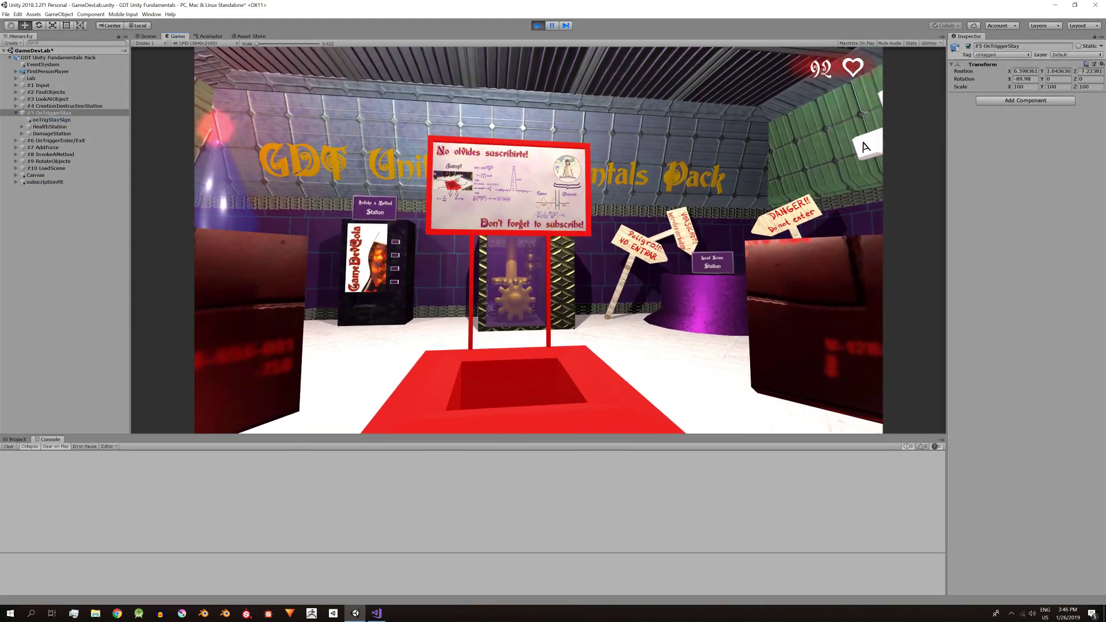
pyautogui.press('s')
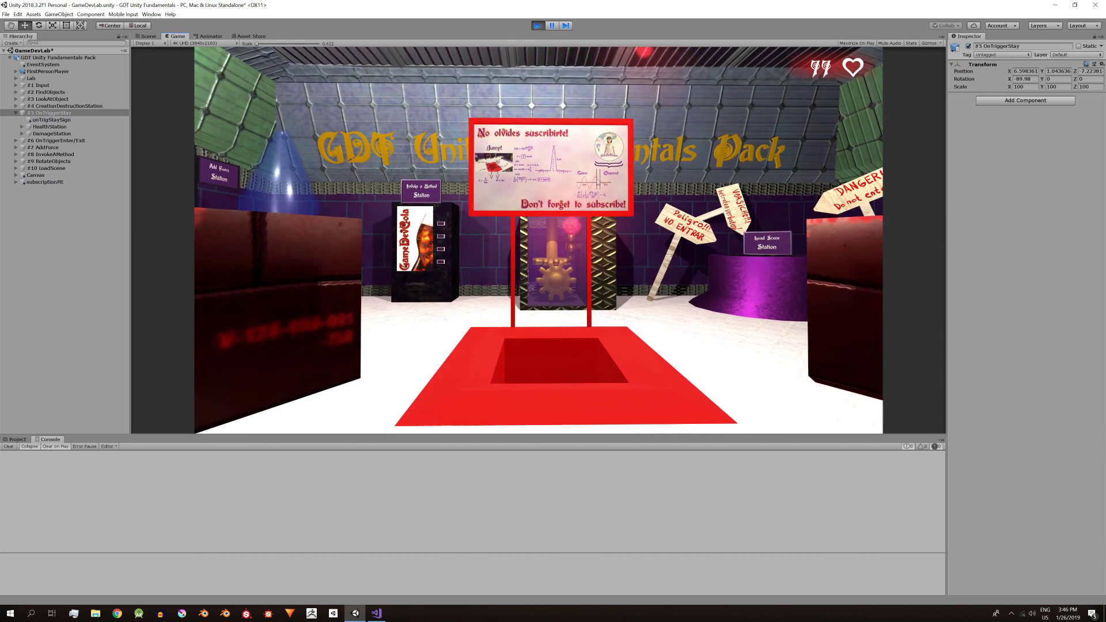
pyautogui.press('w')
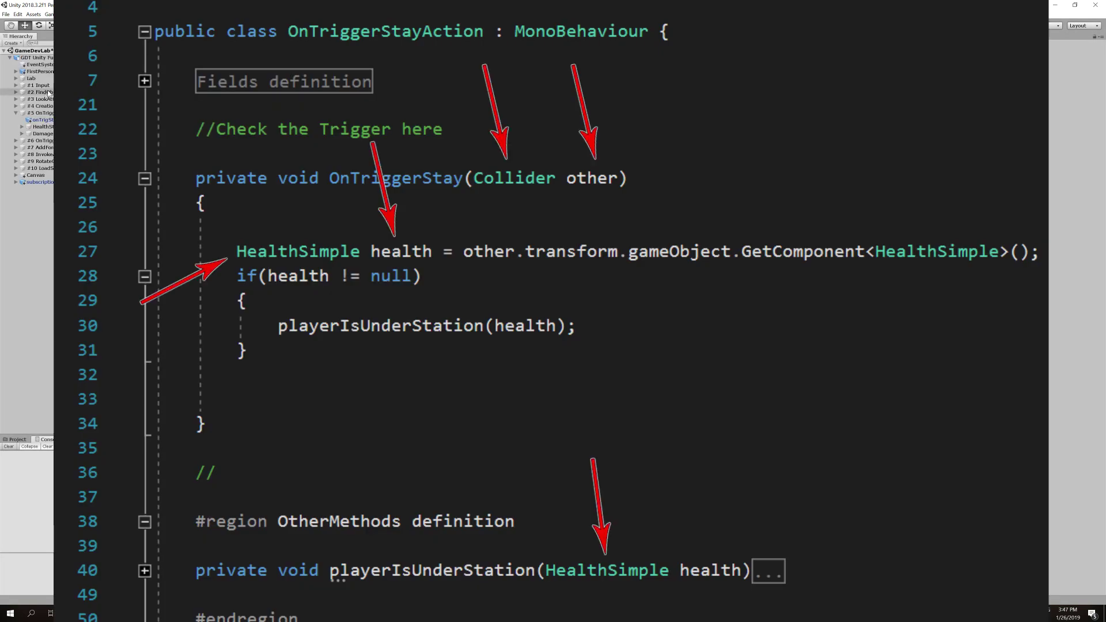
pyautogui.click(49, 86)
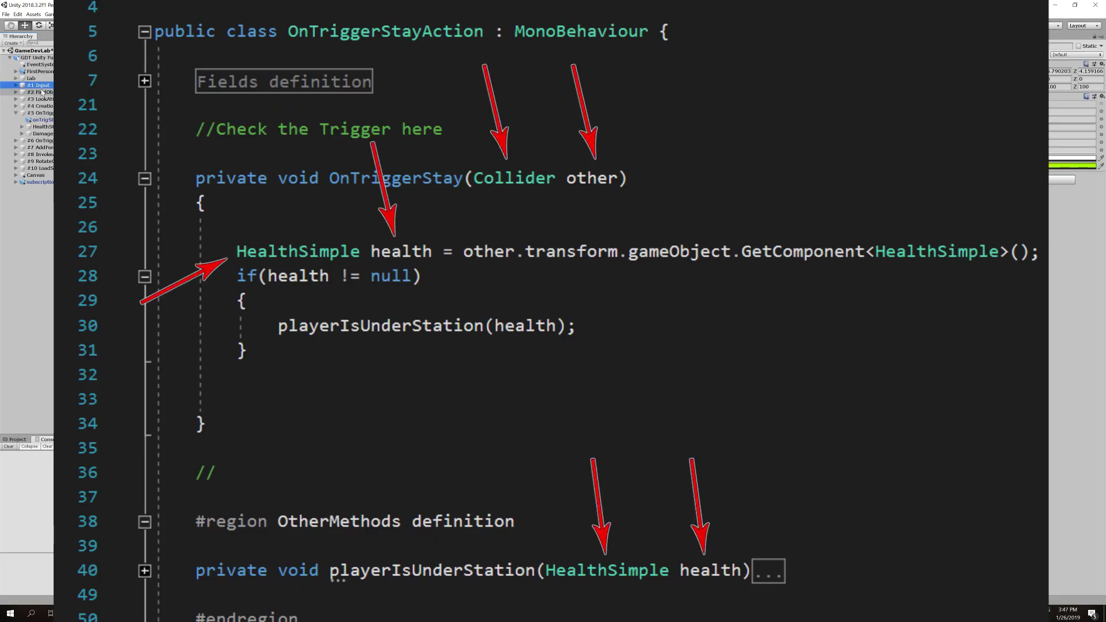
pyautogui.click(42, 92)
pyautogui.click(17, 92)
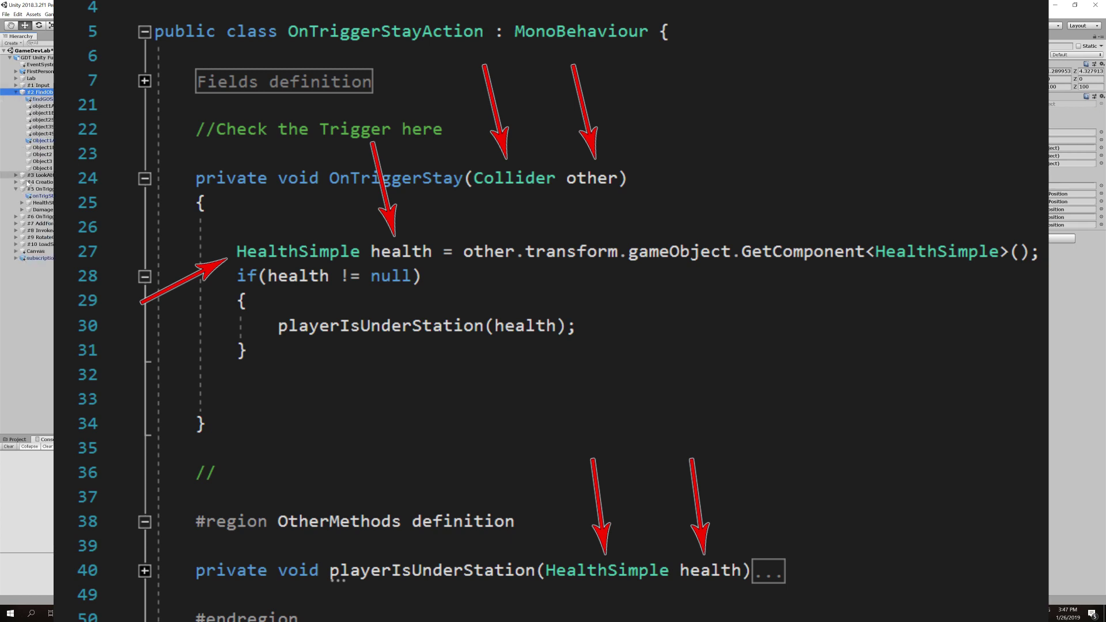
pyautogui.click(40, 175)
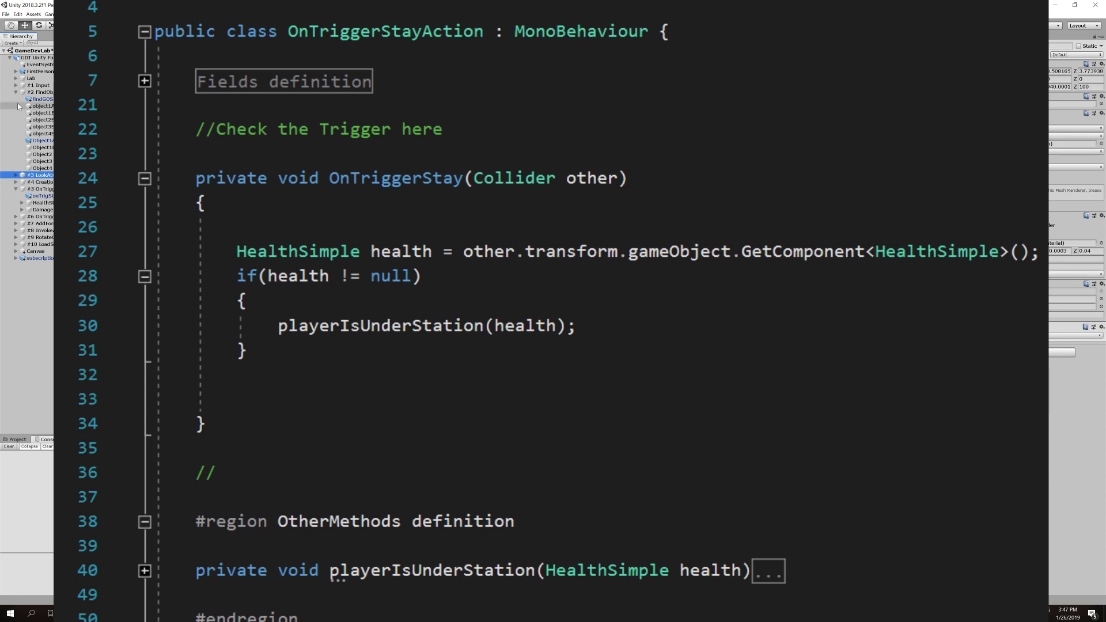
pyautogui.click(16, 176)
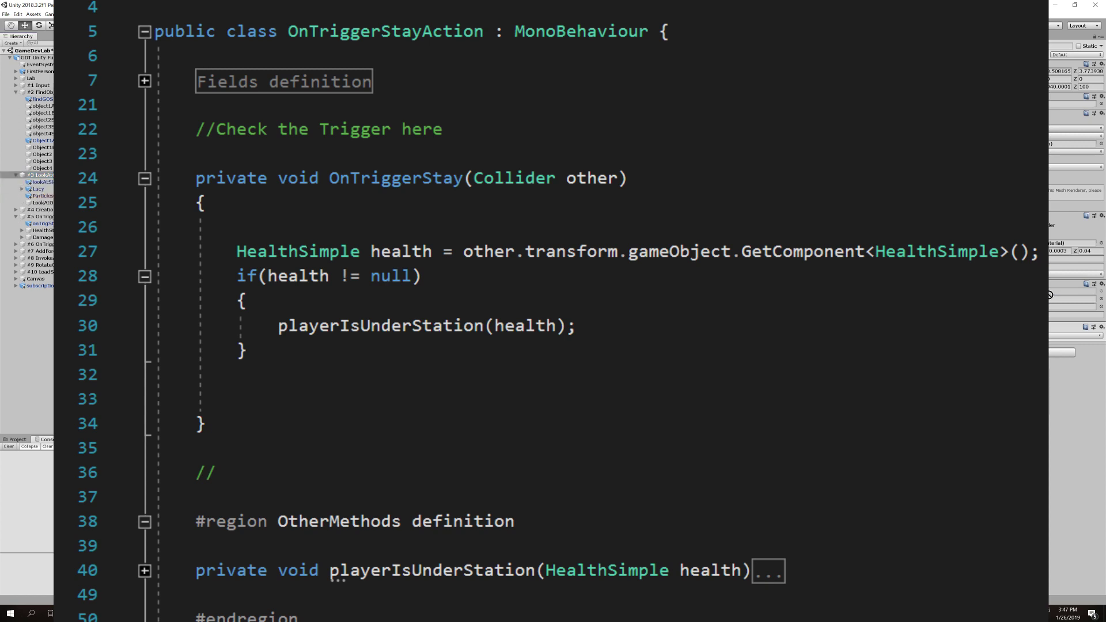
pyautogui.click(16, 175)
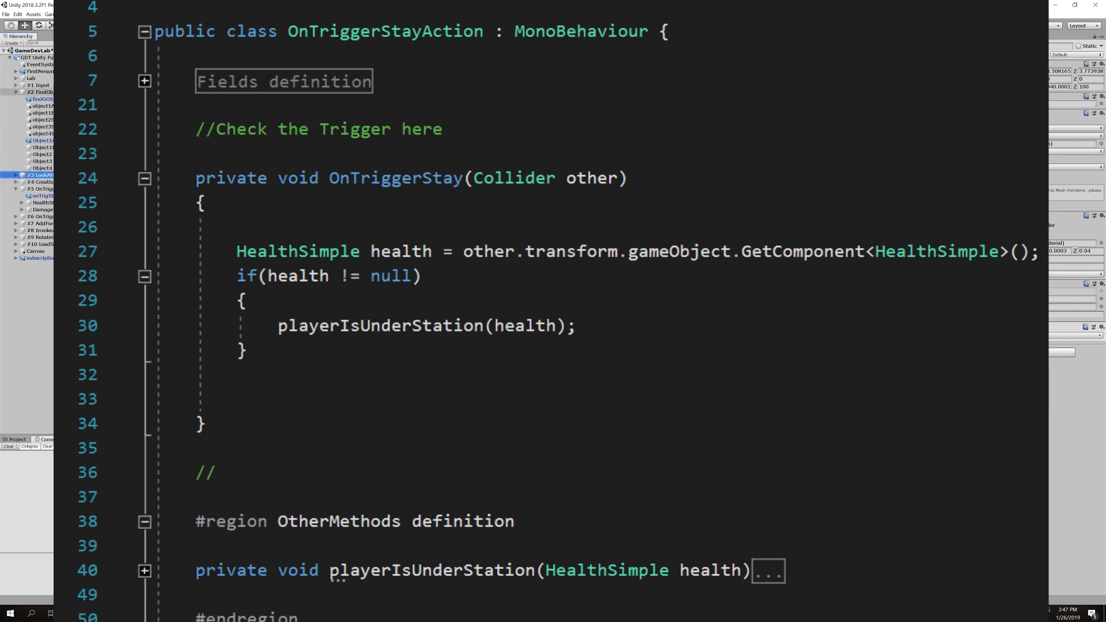
pyautogui.click(16, 92)
pyautogui.click(16, 114)
pyautogui.hotkey('ctrl', 's')
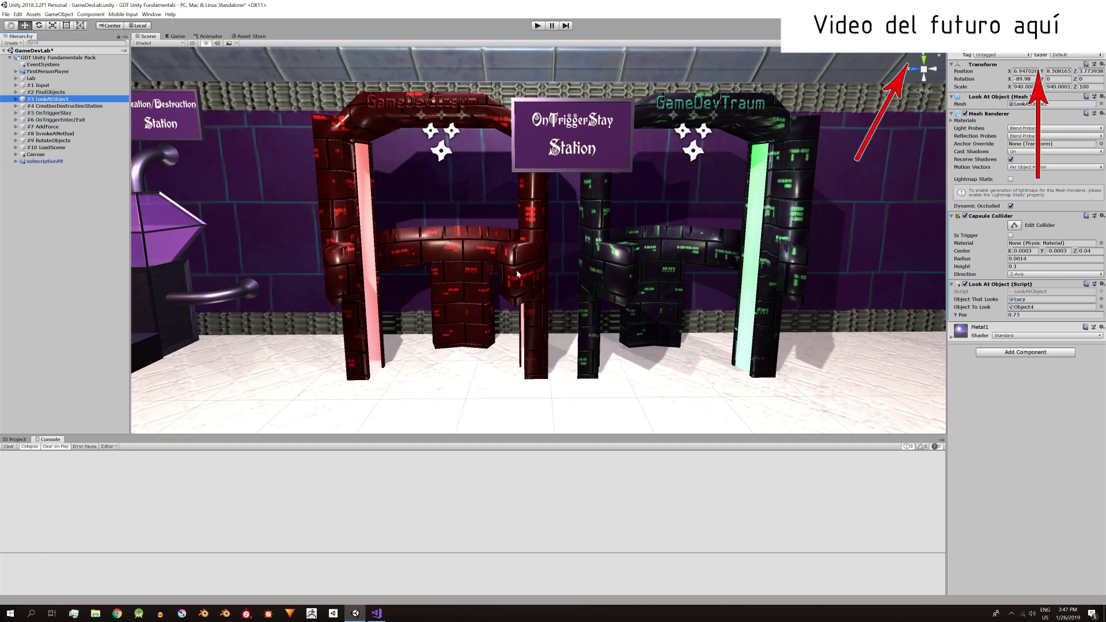